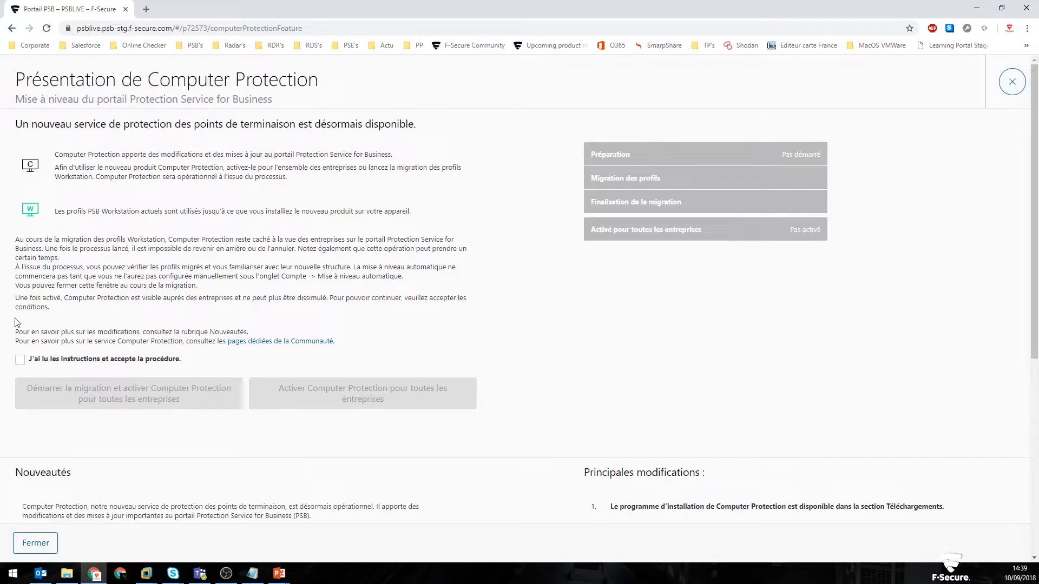
# Step: Read the Computer Protection presentation, accept the procedure, and start the profile migration with activation for all companies
pyautogui.scroll(-4, 93, 307)
pyautogui.scroll(-4, 162, 374)
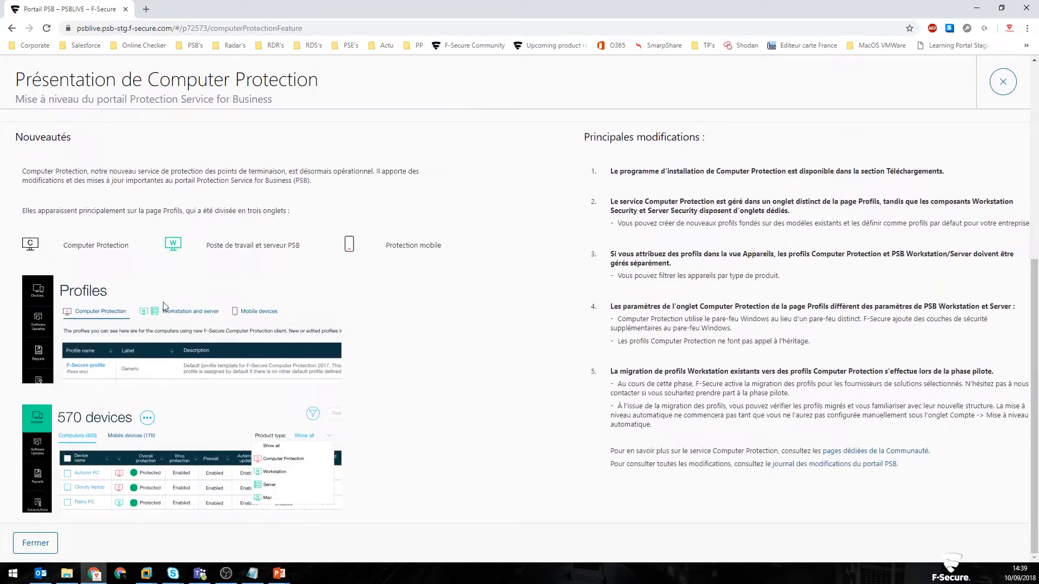
pyautogui.scroll(3, 295, 444)
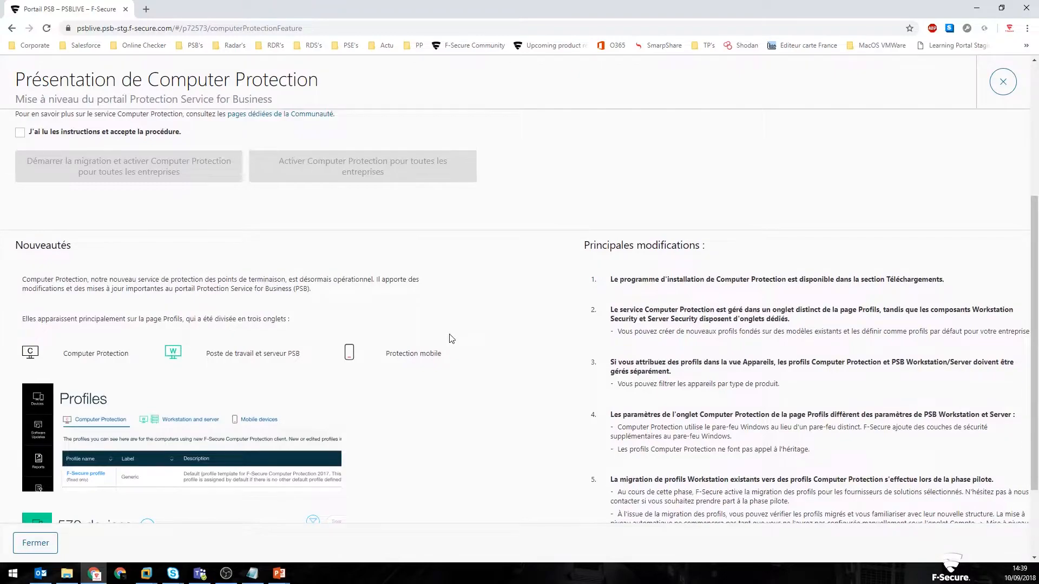
pyautogui.scroll(4, 449, 338)
pyautogui.click(46, 361)
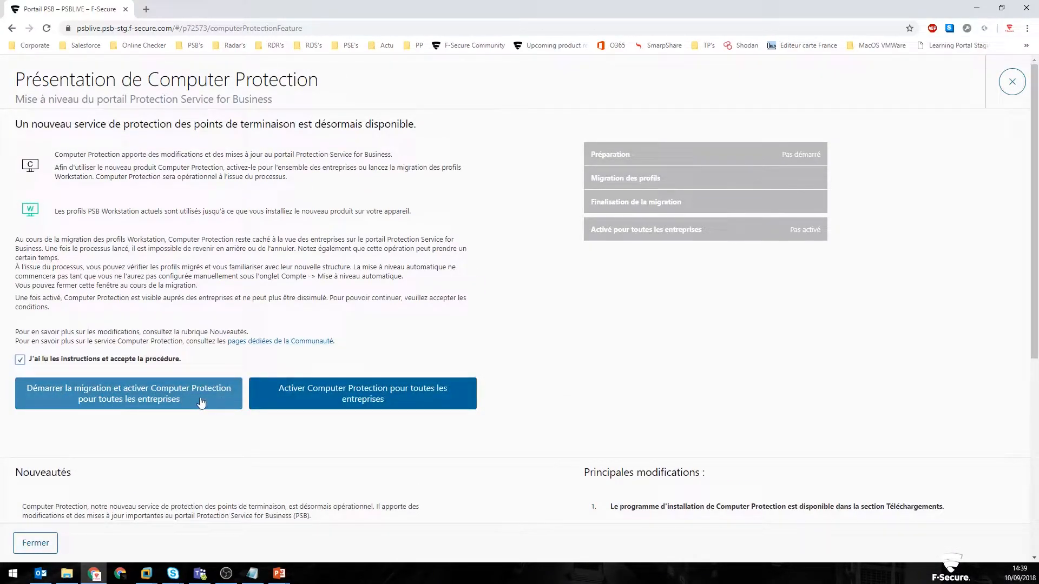
pyautogui.click(203, 400)
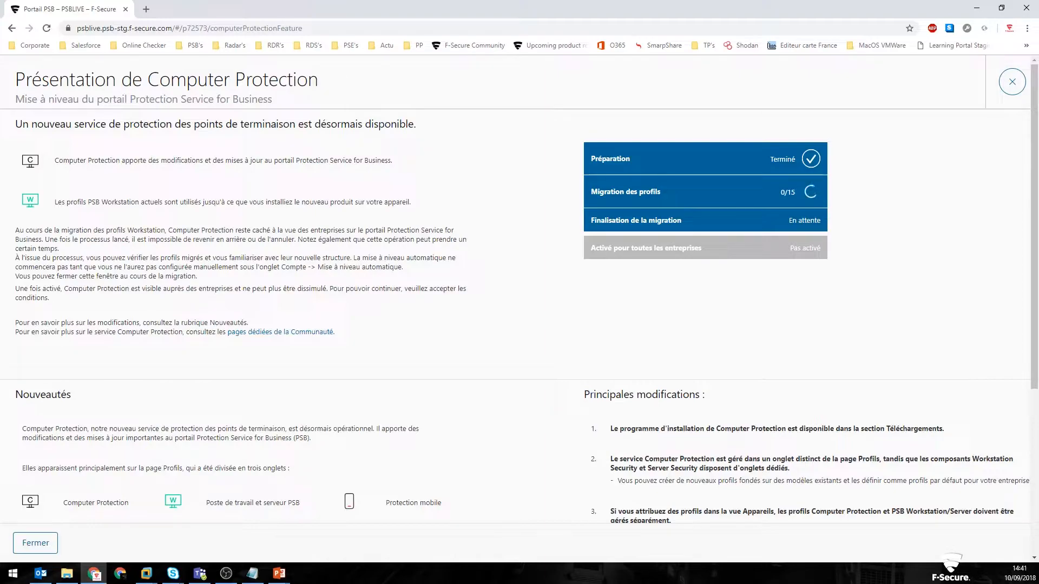
pyautogui.hotkey('alt', 'Tab')
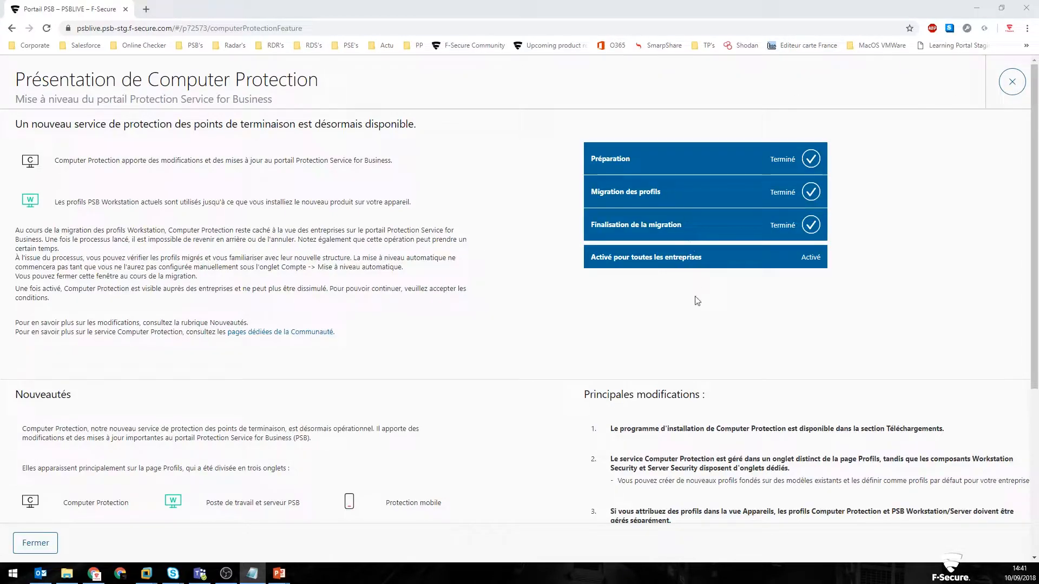
# Step: Leave the presentation and compare the workstation and server profiles under Laptop (open) and Office (open) with the Computer Protection pour Windows profiles
pyautogui.click(1012, 82)
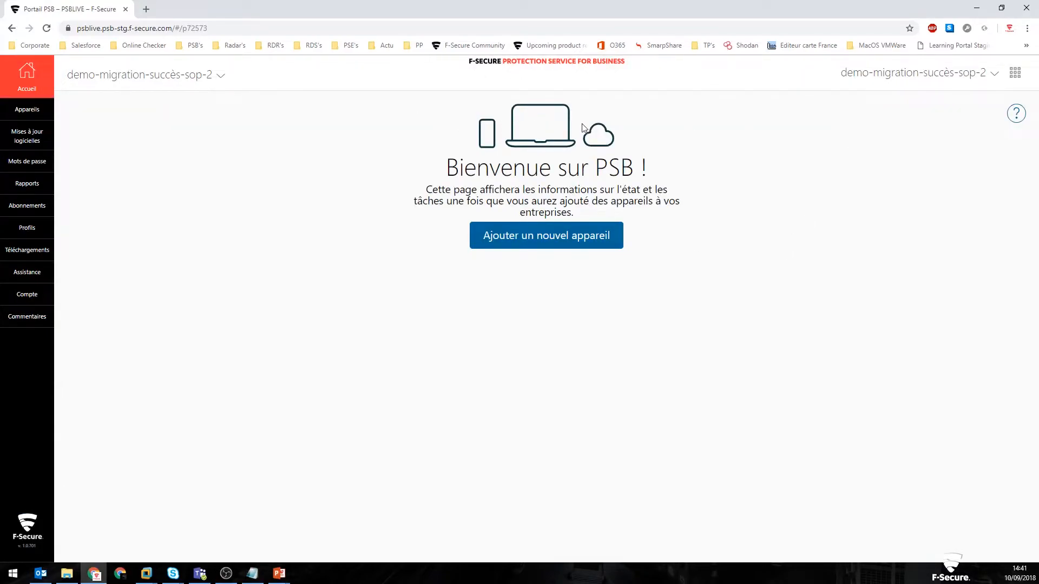
pyautogui.click(28, 229)
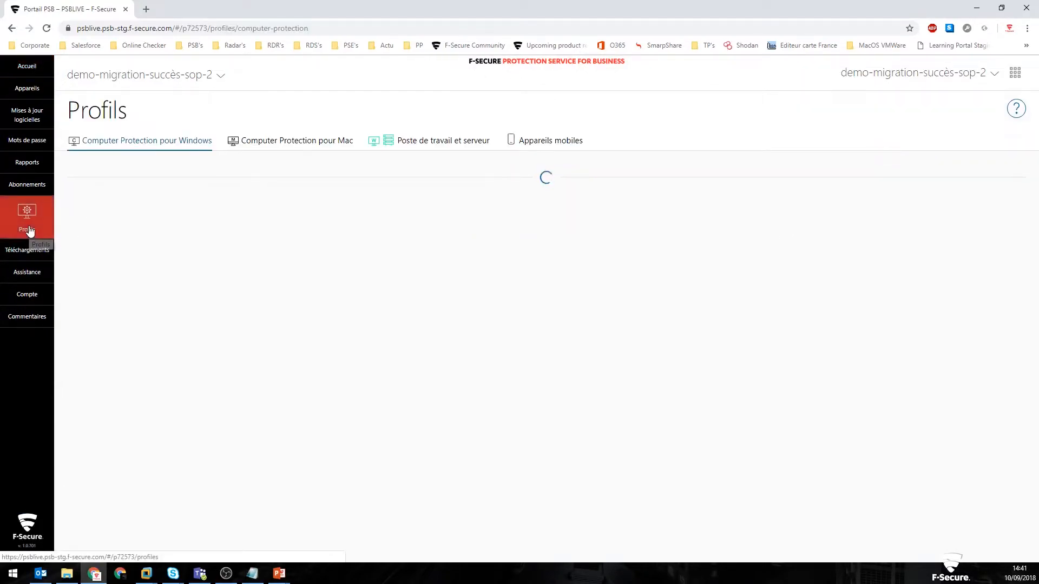
pyautogui.click(436, 142)
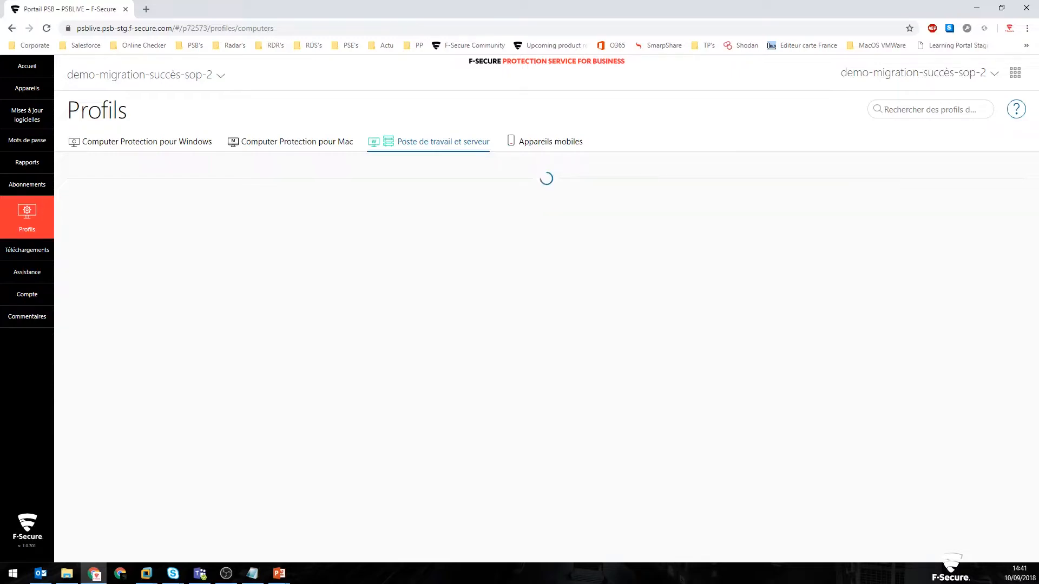
pyautogui.hotkey('alt', 'Tab')
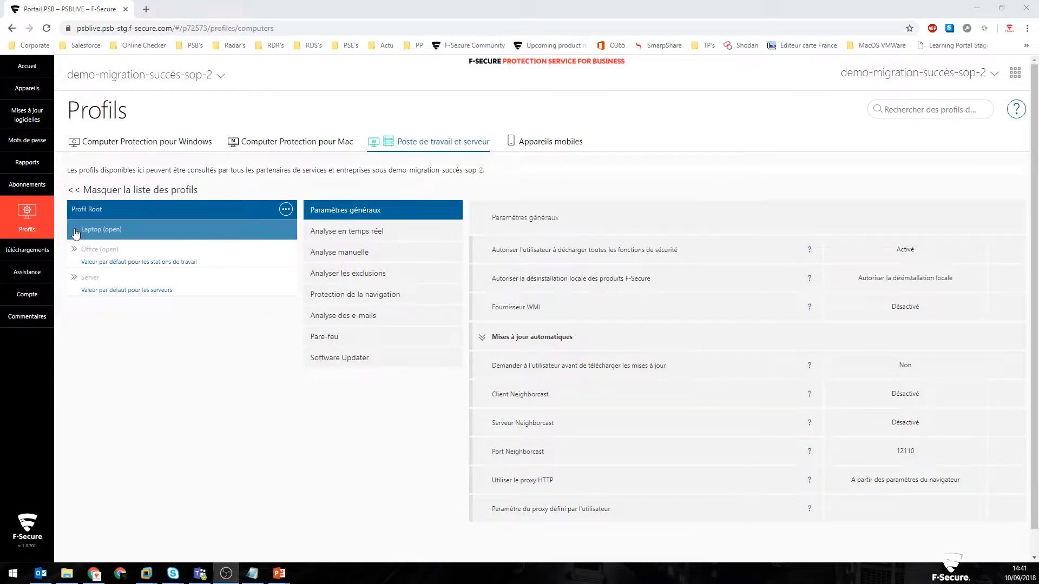
pyautogui.click(75, 232)
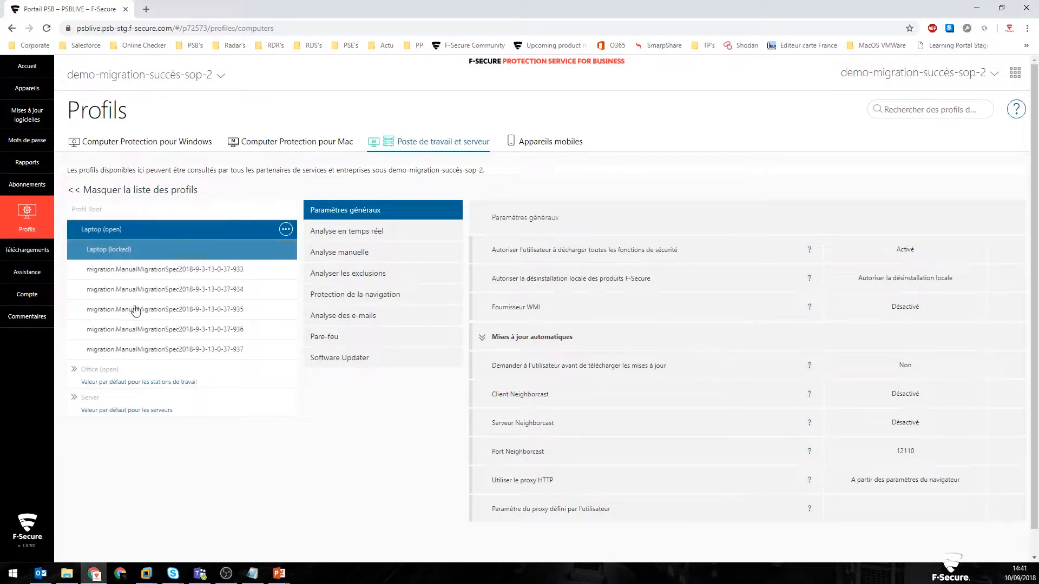
pyautogui.click(75, 372)
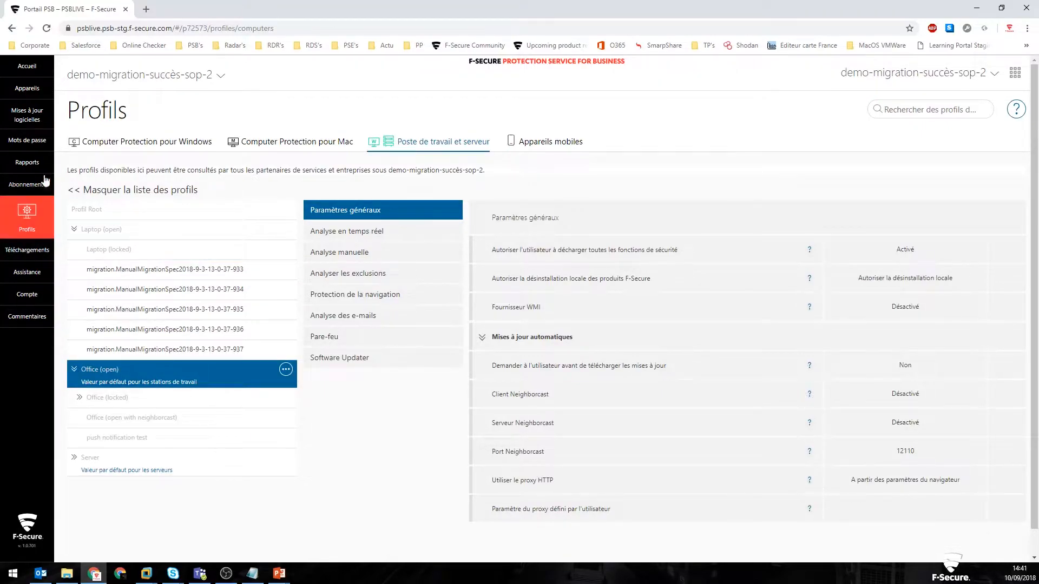
pyautogui.click(106, 138)
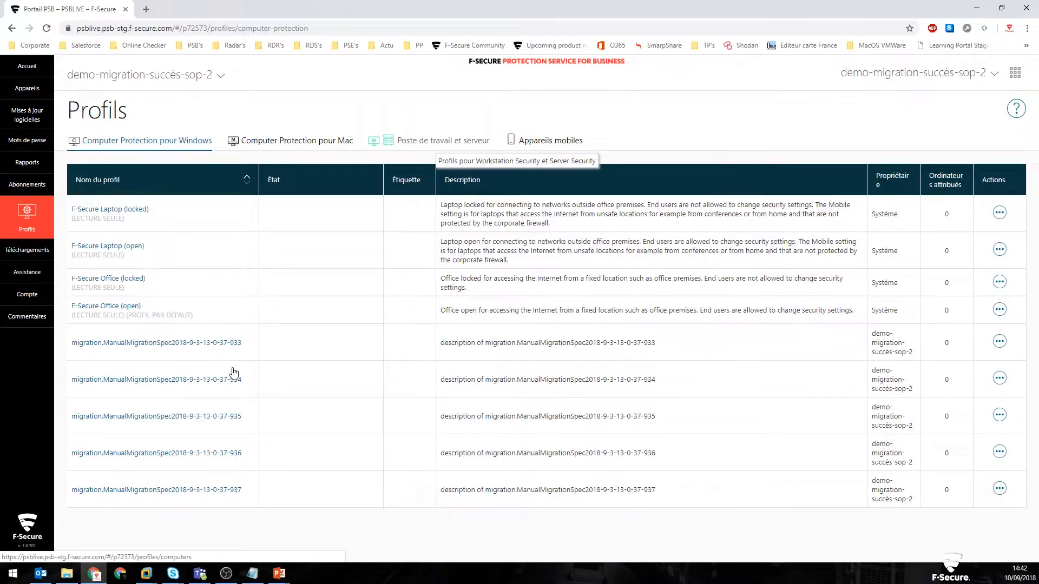
# Step: Log out of the portal and sign in as demo-migration-conflits-sop-2, entering the account password
pyautogui.click(885, 76)
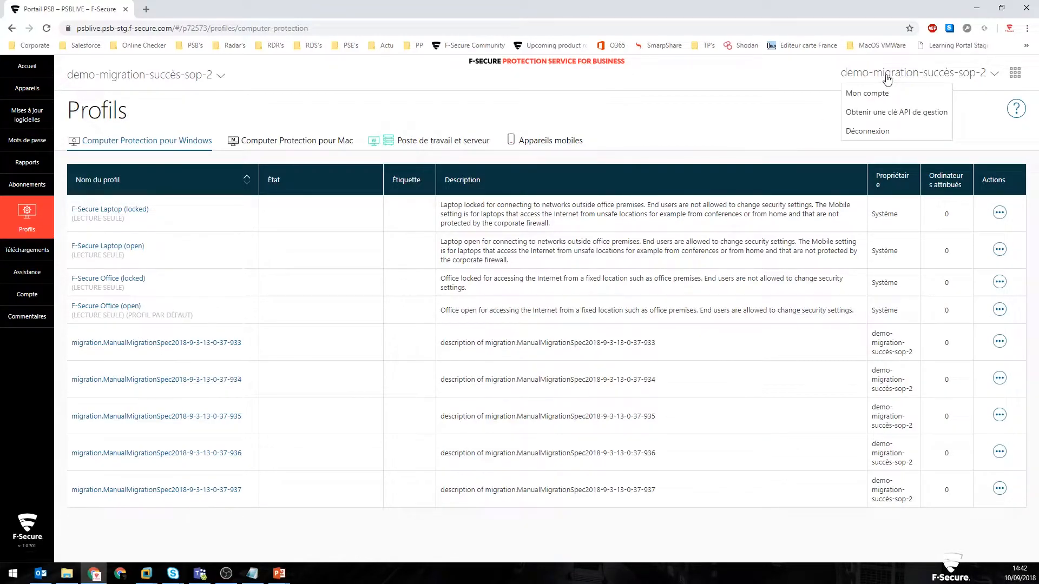
pyautogui.click(885, 132)
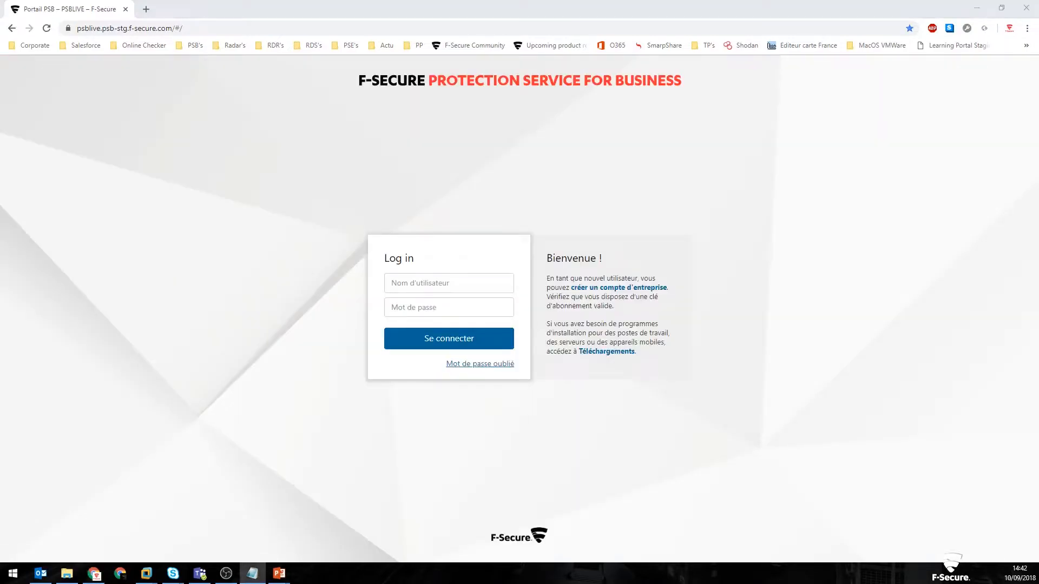
pyautogui.click(490, 281)
pyautogui.hotkey('ctrl', 'v')
pyautogui.click(447, 296)
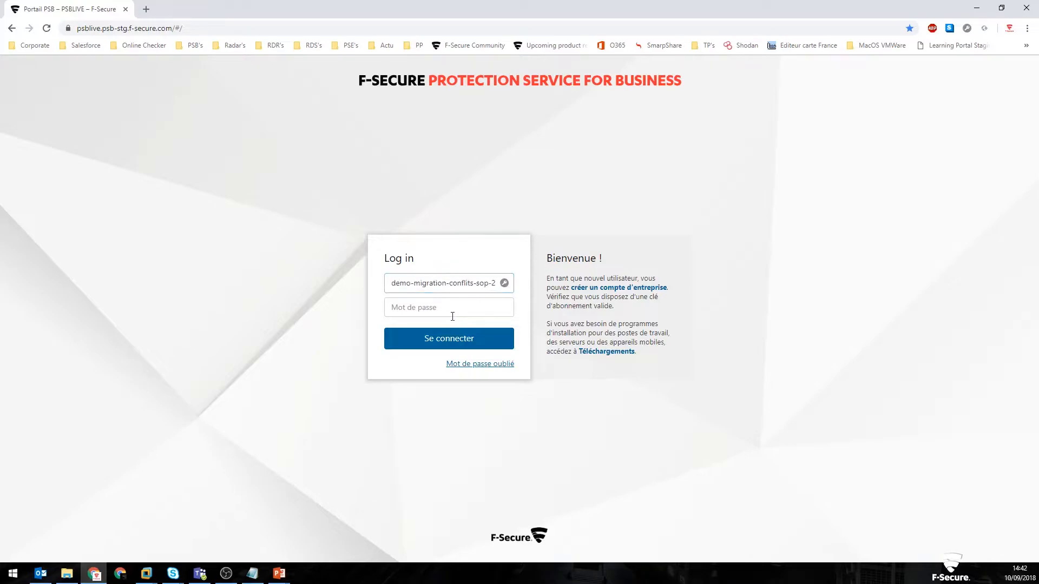
pyautogui.click(457, 307)
pyautogui.write('••••••••')
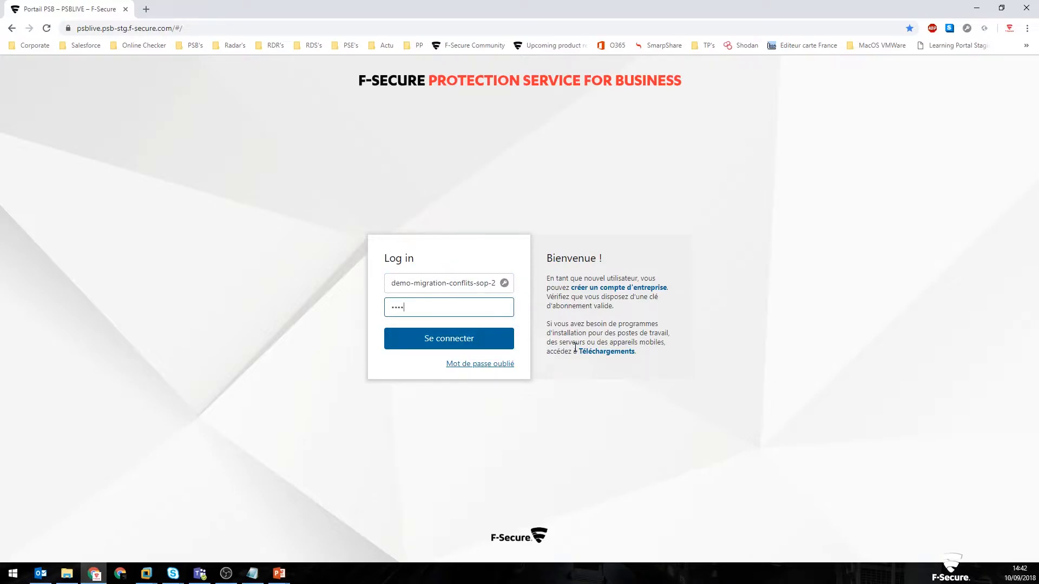
pyautogui.press('Return')
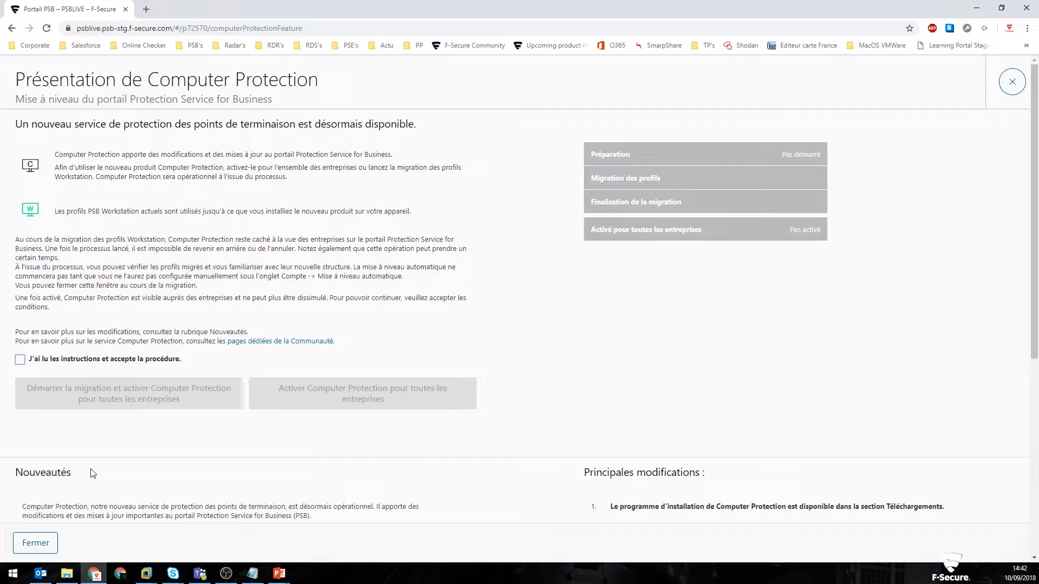
# Step: Accept the procedure and start the migration with activation for all companies, and open the list of profiles requiring examination
pyautogui.click(20, 360)
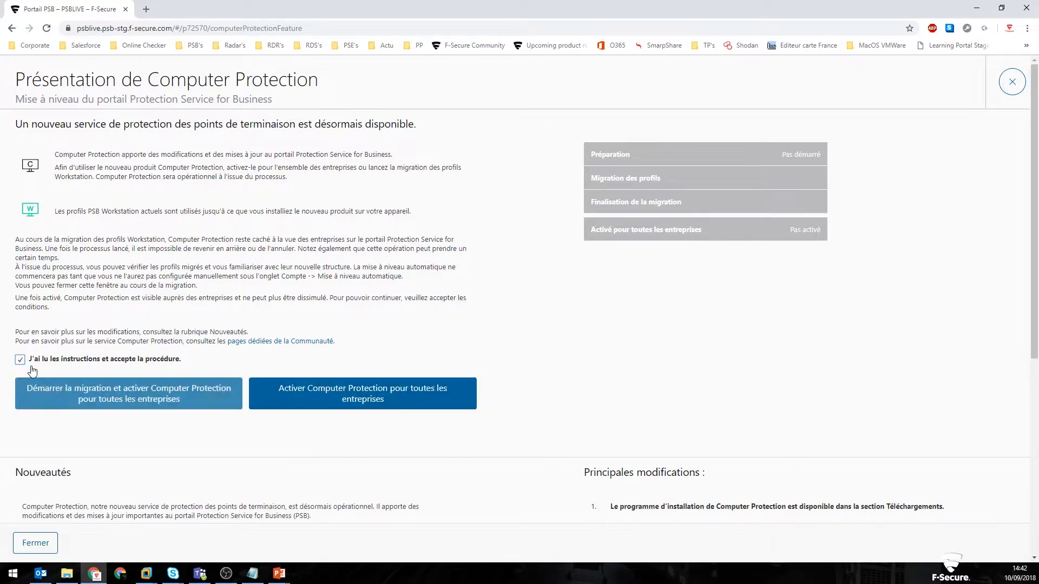
pyautogui.click(80, 397)
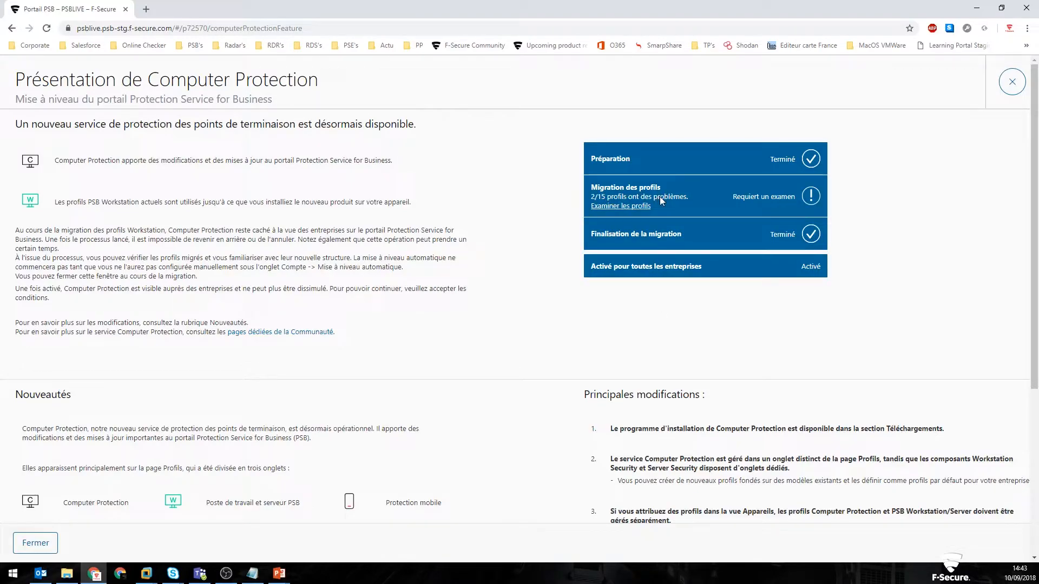
pyautogui.click(613, 206)
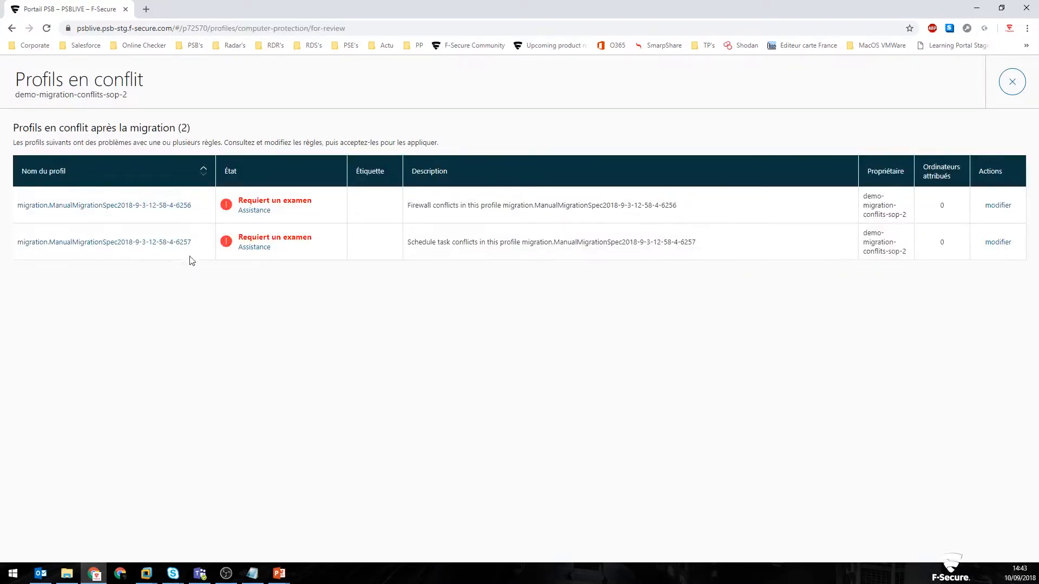
# Step: Examine the Pare-feu settings and firewall rule table of the profile with firewall conflicts, and close it without editing
pyautogui.click(998, 206)
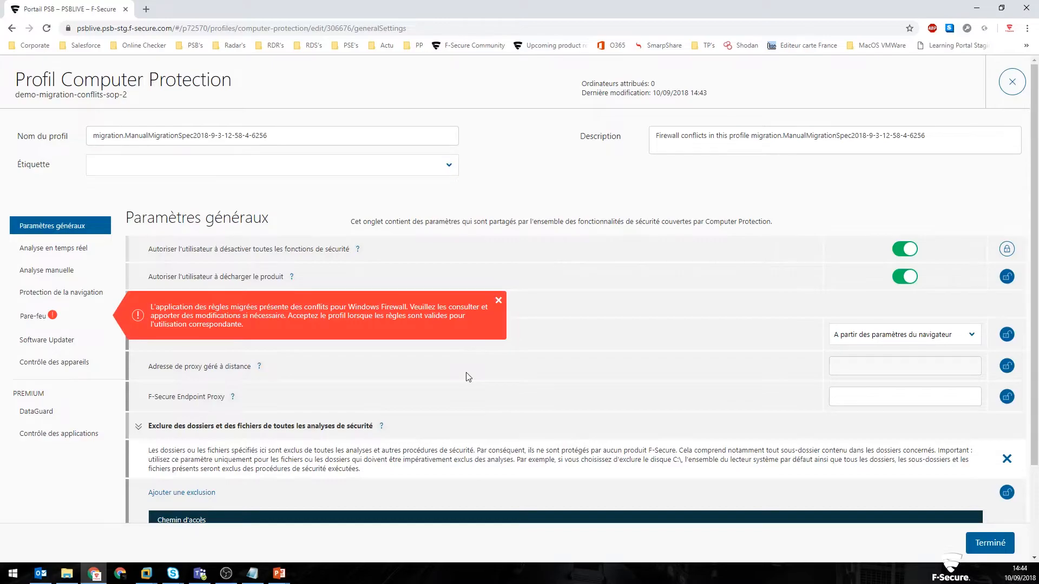
pyautogui.click(82, 309)
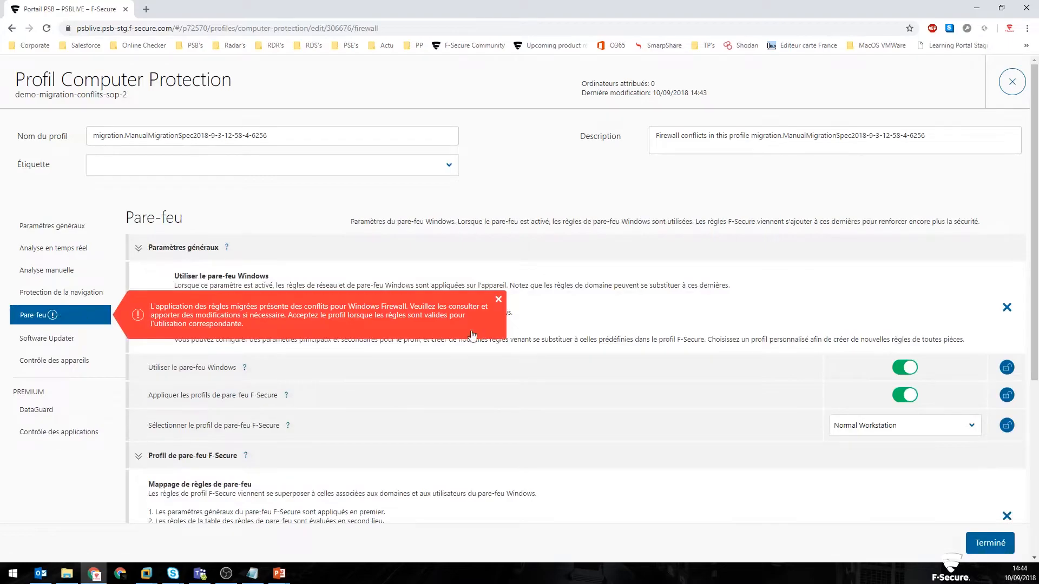
pyautogui.scroll(-5, 601, 333)
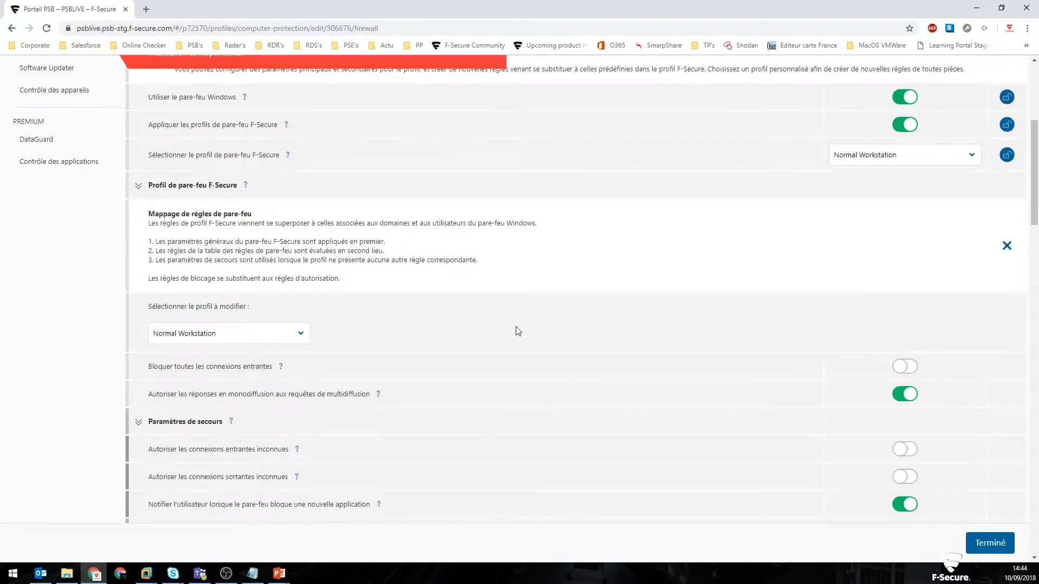
pyautogui.scroll(-12, 517, 331)
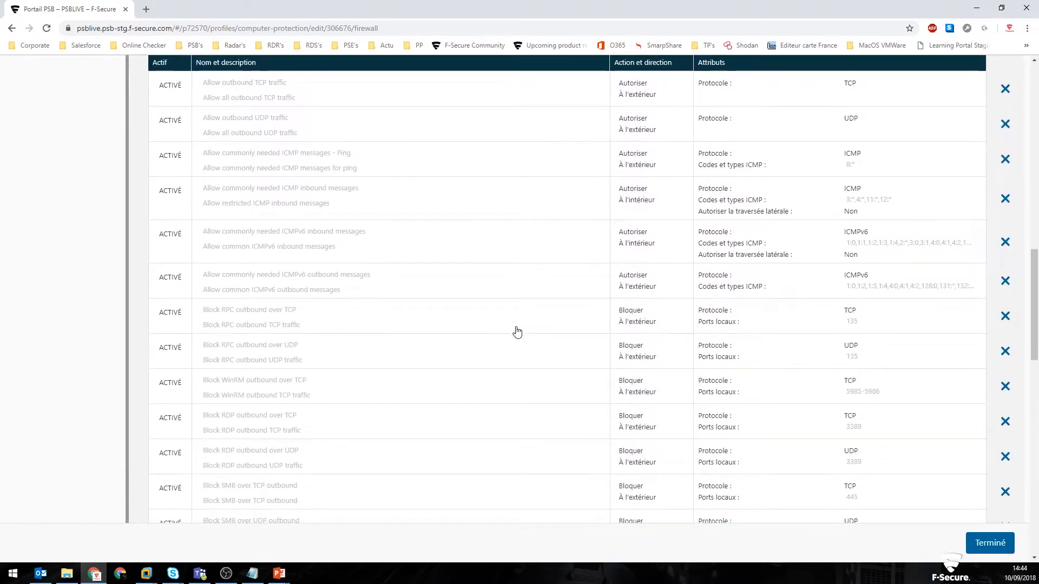
pyautogui.scroll(-1, 517, 331)
pyautogui.scroll(-1, 517, 331)
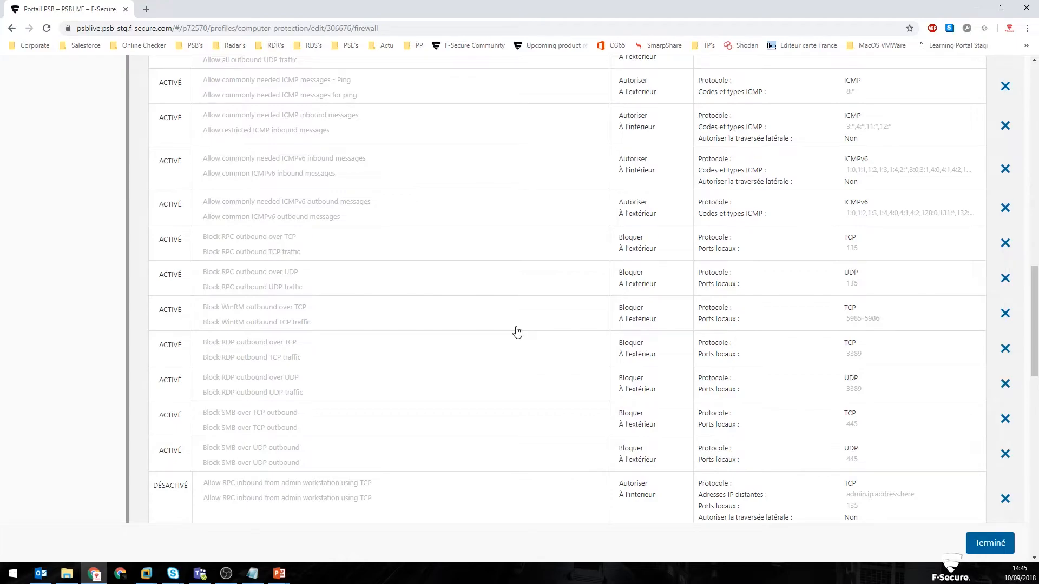
pyautogui.scroll(2, 517, 332)
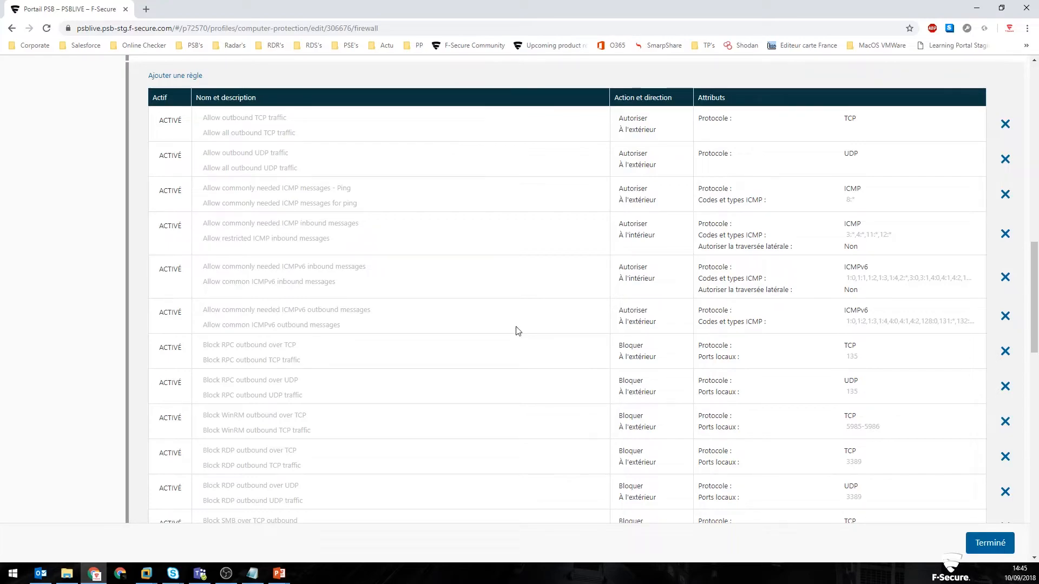
pyautogui.scroll(5, 516, 331)
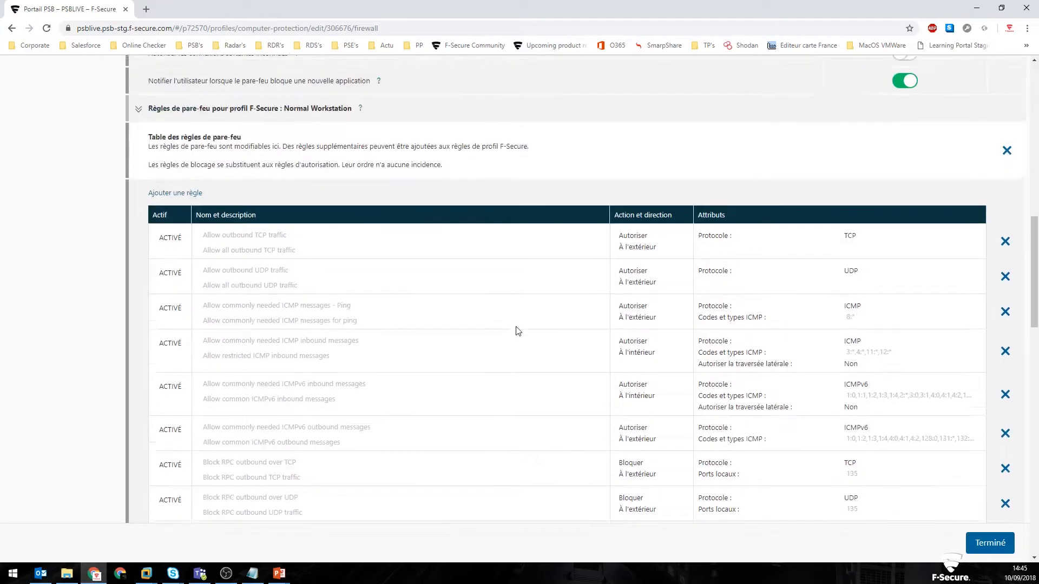
pyautogui.scroll(7, 516, 331)
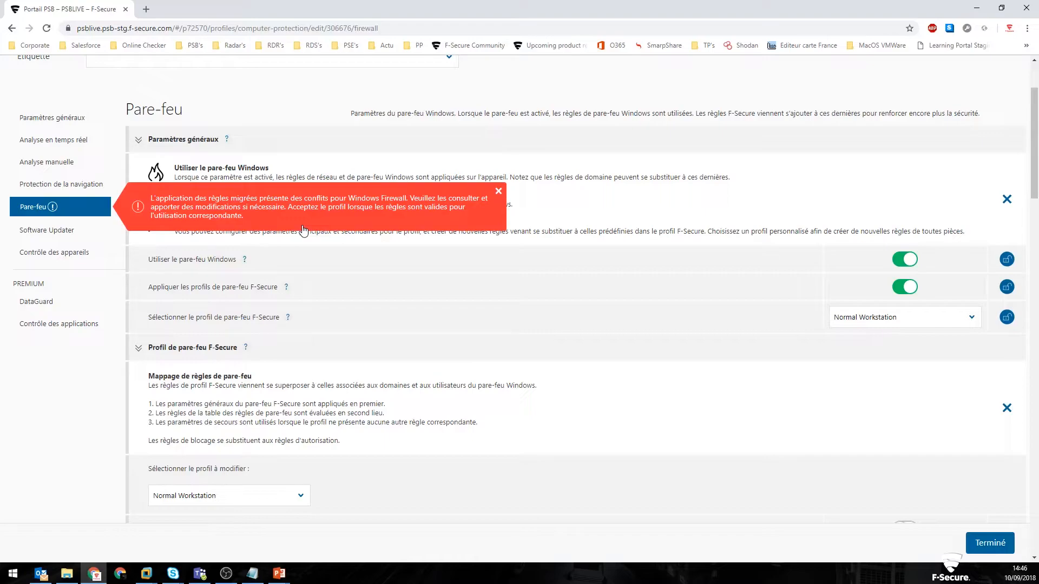
pyautogui.scroll(3, 785, 163)
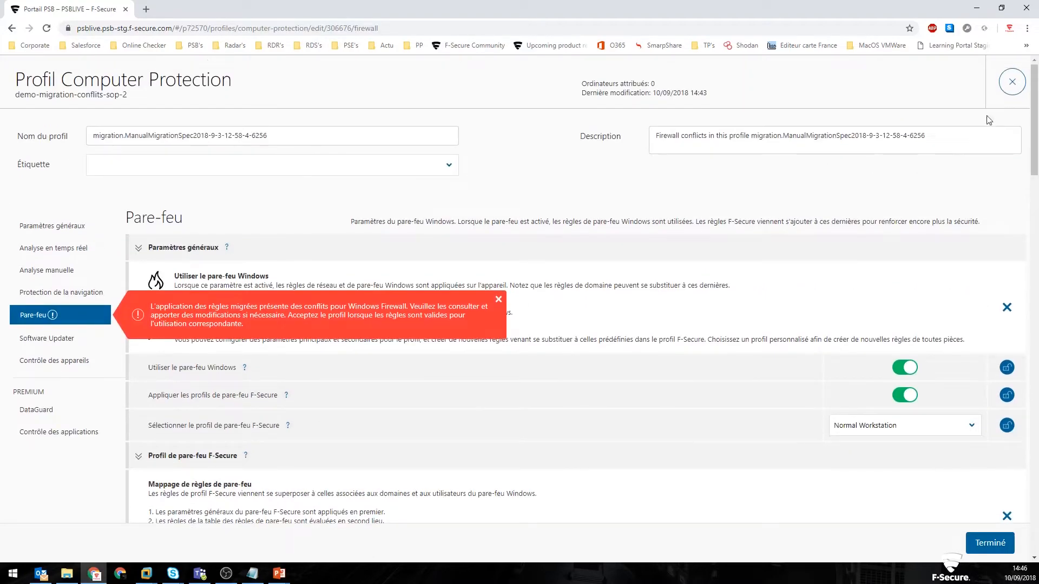
pyautogui.click(1013, 83)
pyautogui.hotkey('alt', 'Tab')
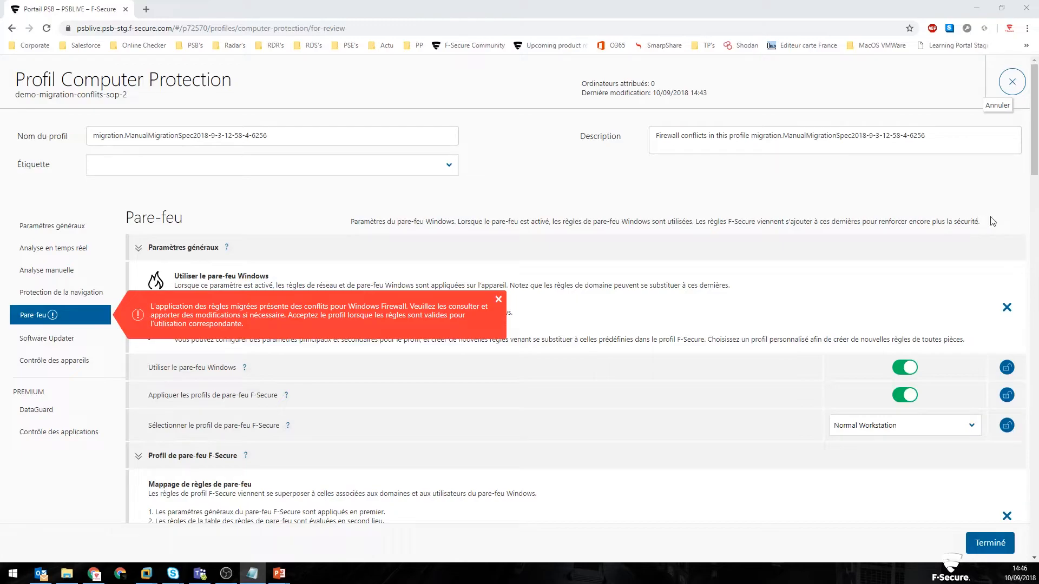
pyautogui.click(265, 30)
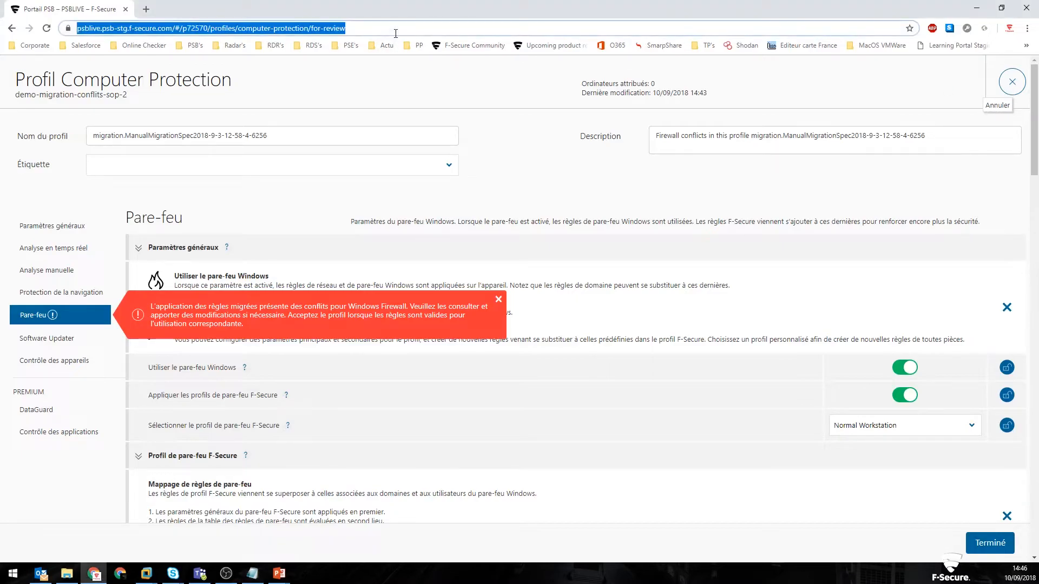
pyautogui.click(224, 28)
pyautogui.moveTo(201, 28); pyautogui.dragTo(374, 28)
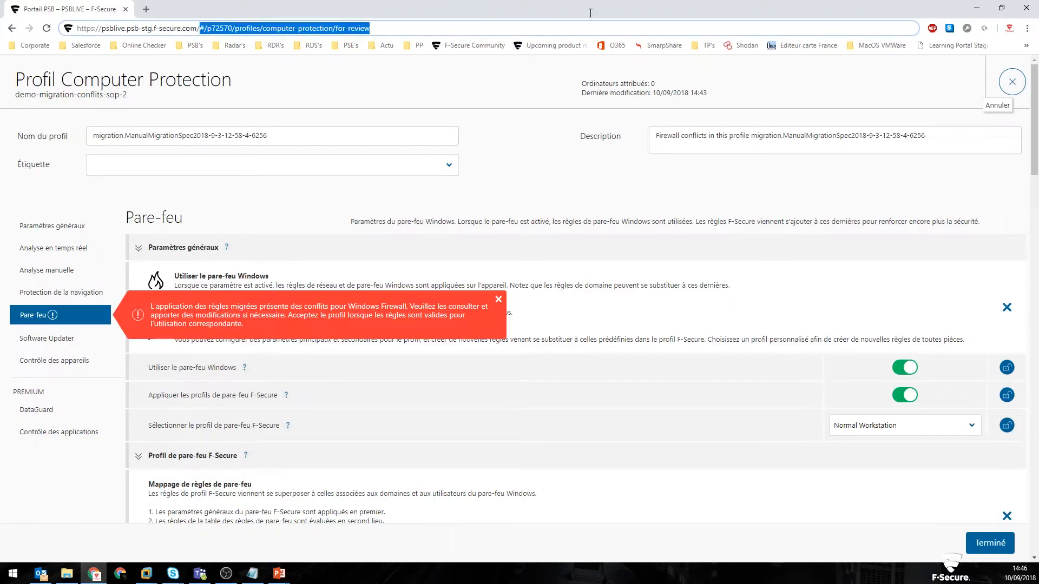
pyautogui.press('BackSpace')
pyautogui.press('Return')
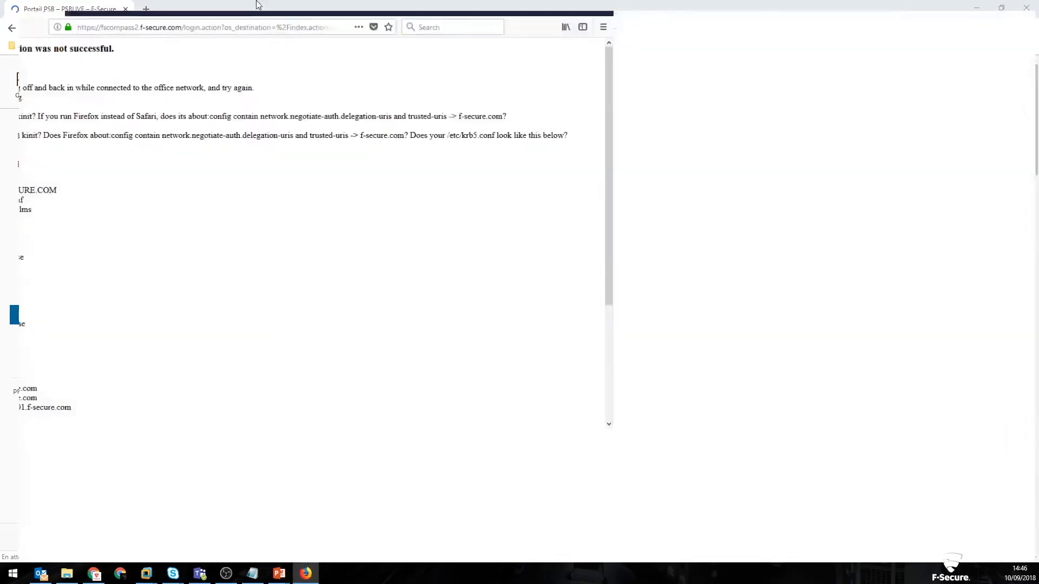
pyautogui.click(228, 30)
pyautogui.write('https://psblive.psb-stg.f-secure.com/')
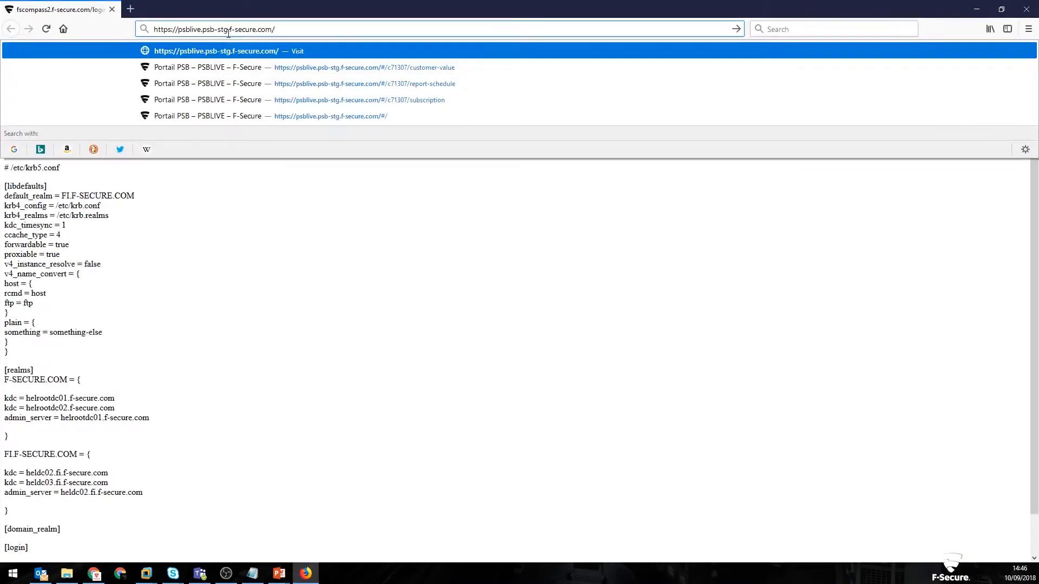
pyautogui.press('Return')
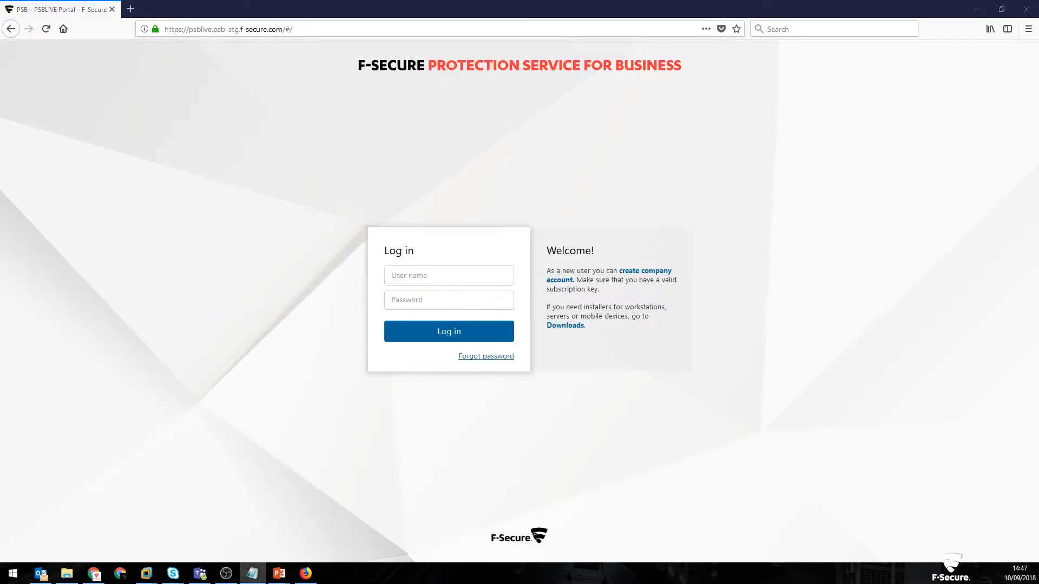
# Step: Log in as demo-migration-erreur-sop-2 with the account password, and decline to save the login in the browser
pyautogui.click(453, 276)
pyautogui.hotkey('ctrl', 'v')
pyautogui.click(443, 302)
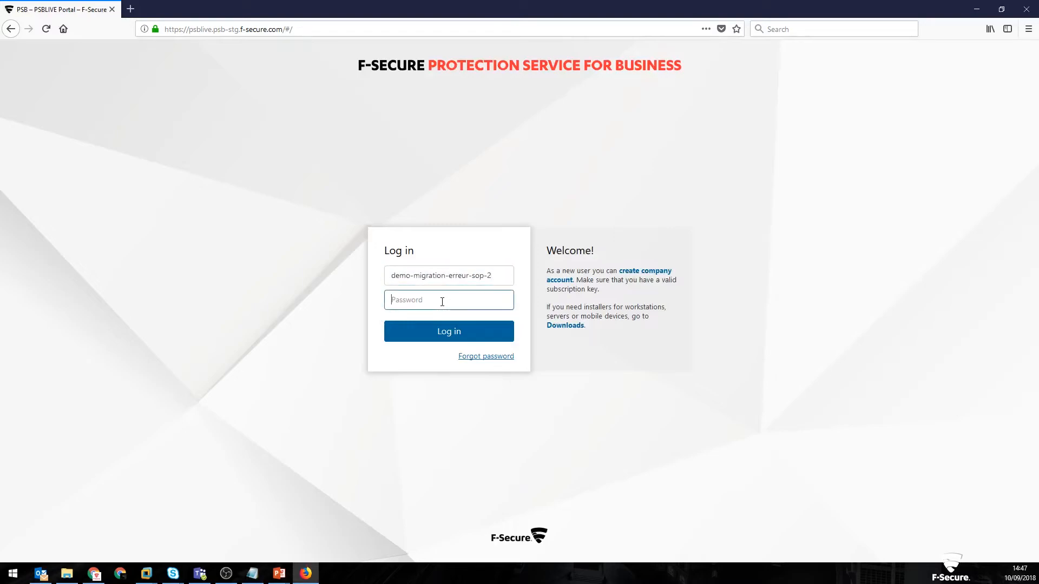
pyautogui.write('********')
pyautogui.press('Return')
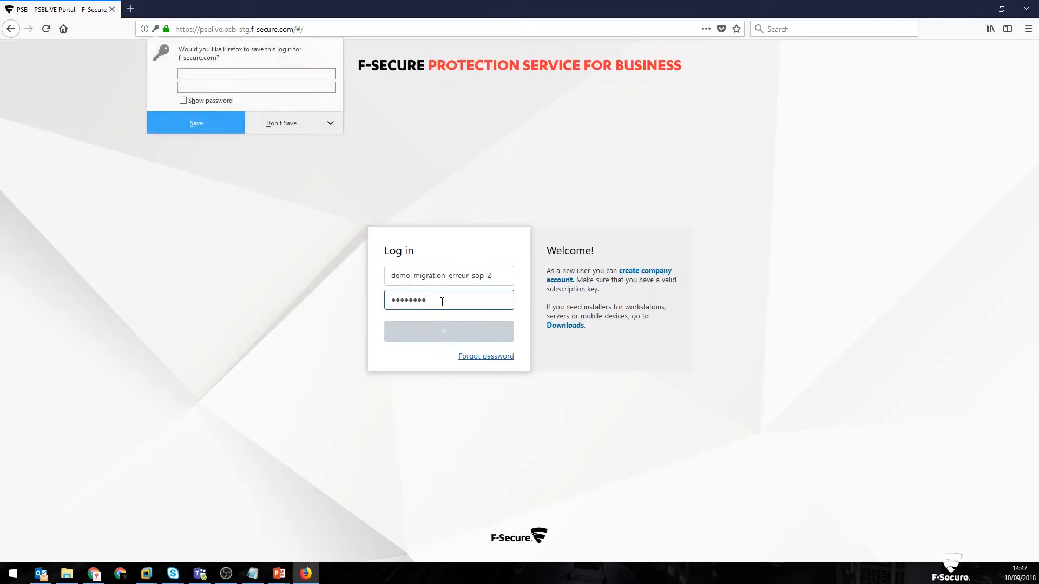
pyautogui.click(277, 125)
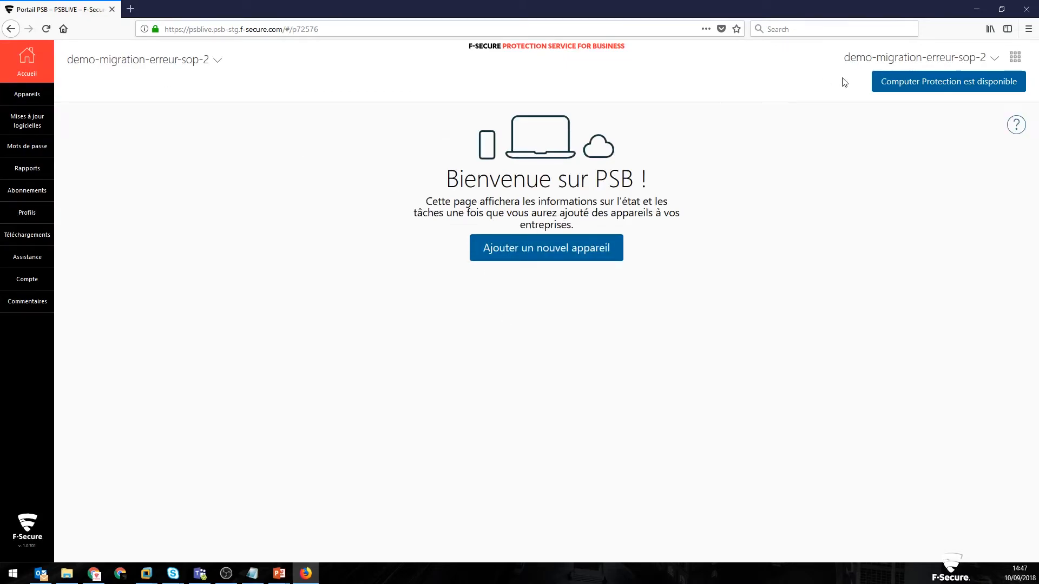
# Step: Accept the Computer Protection migration procedure and start the profile migration with activation for all companies
pyautogui.click(963, 87)
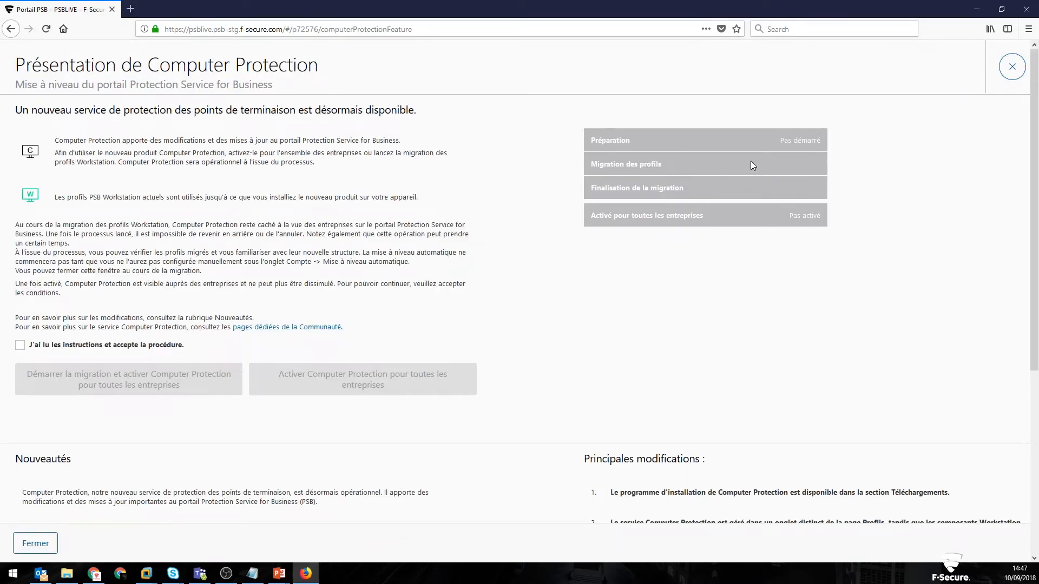
pyautogui.click(21, 347)
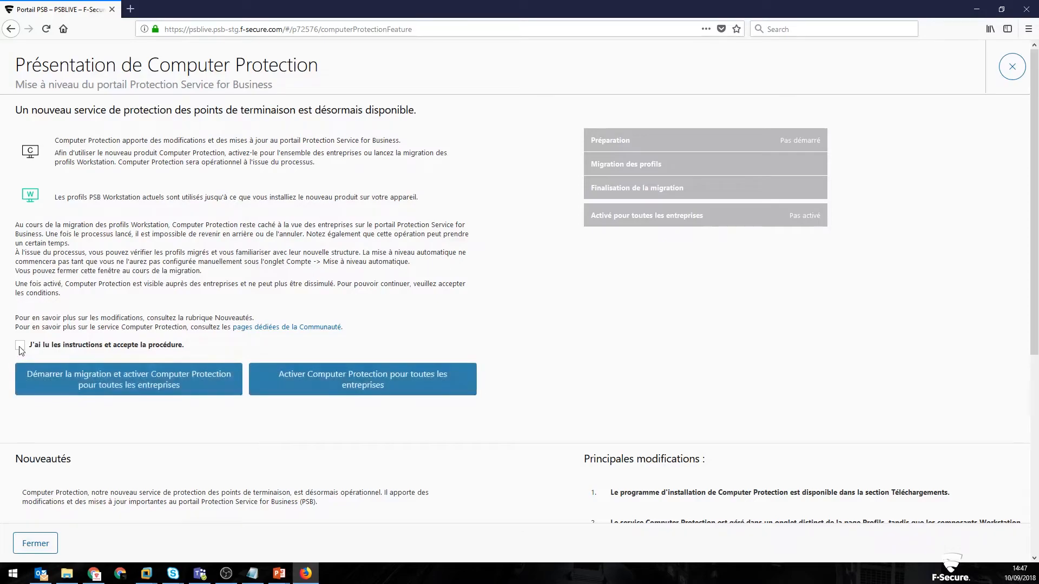
pyautogui.click(144, 382)
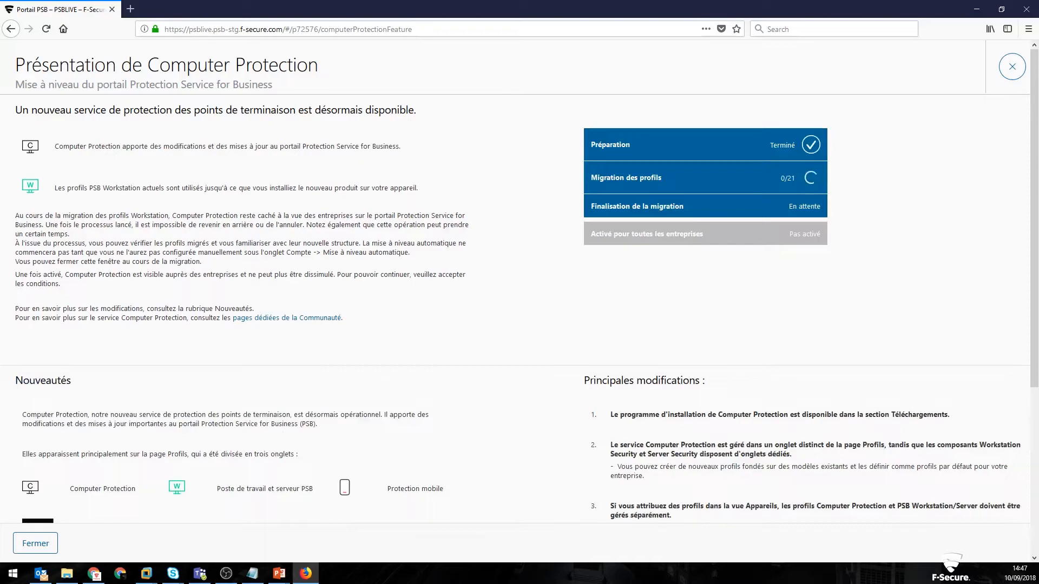
pyautogui.hotkey('alt', 'Tab')
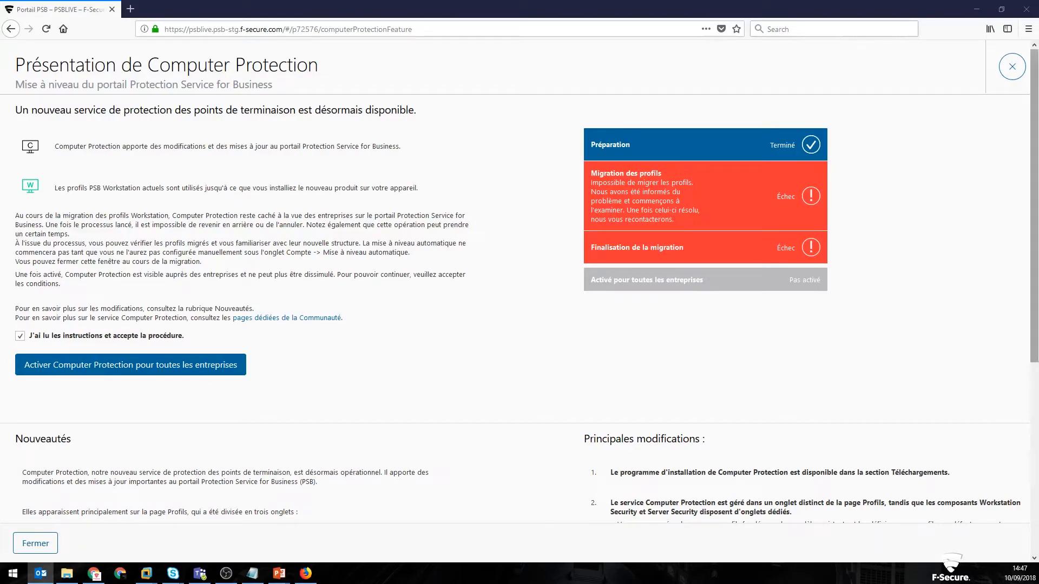
# Step: Close the Computer Protection presentation page and log out of the demo-migration-erreur-sop-2 account
pyautogui.click(1012, 67)
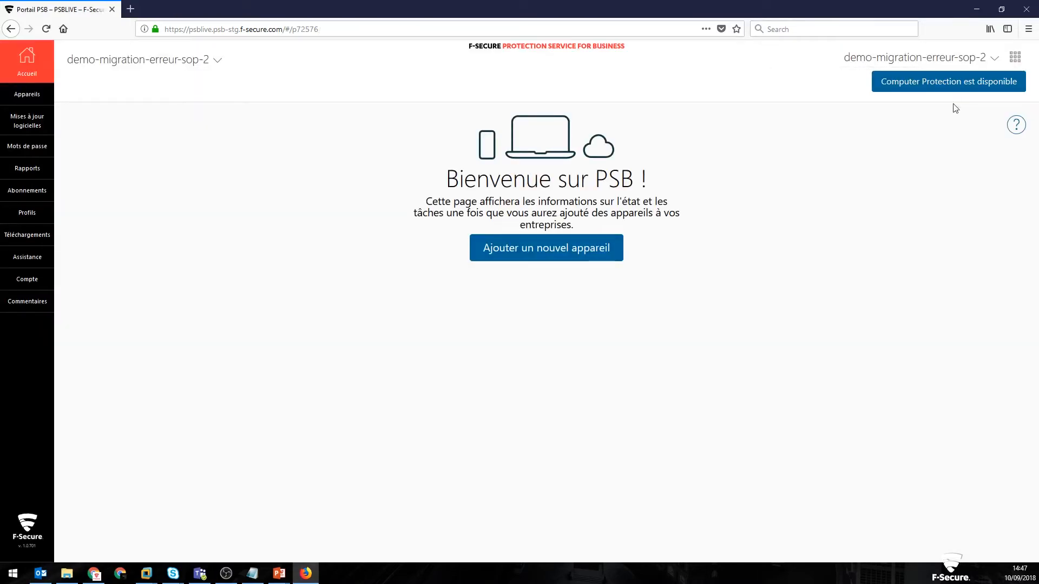
pyautogui.click(909, 58)
pyautogui.click(925, 113)
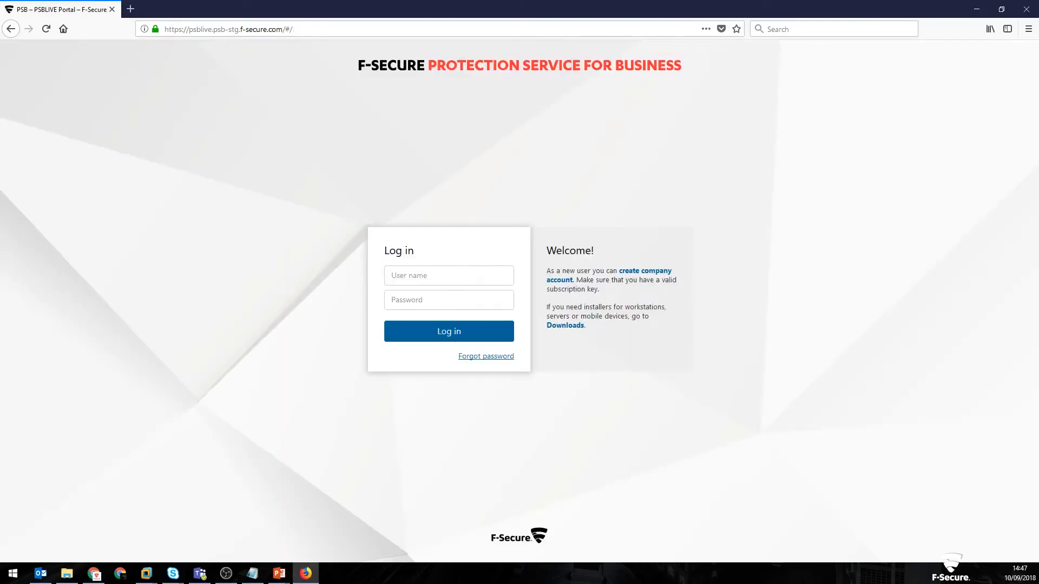
# Step: Log in as demo-migration-succès-sop-2 with the account password, and decline to save the login in the browser
pyautogui.hotkey('alt', 'Tab')
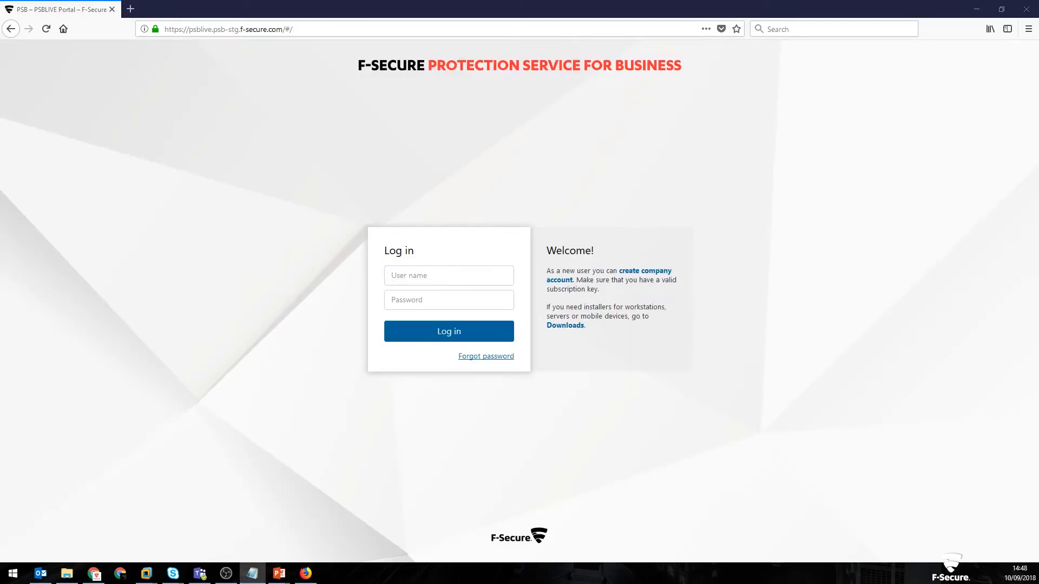
pyautogui.click(459, 276)
pyautogui.hotkey('ctrl', 'v')
pyautogui.click(459, 300)
pyautogui.write('*********')
pyautogui.press('Return')
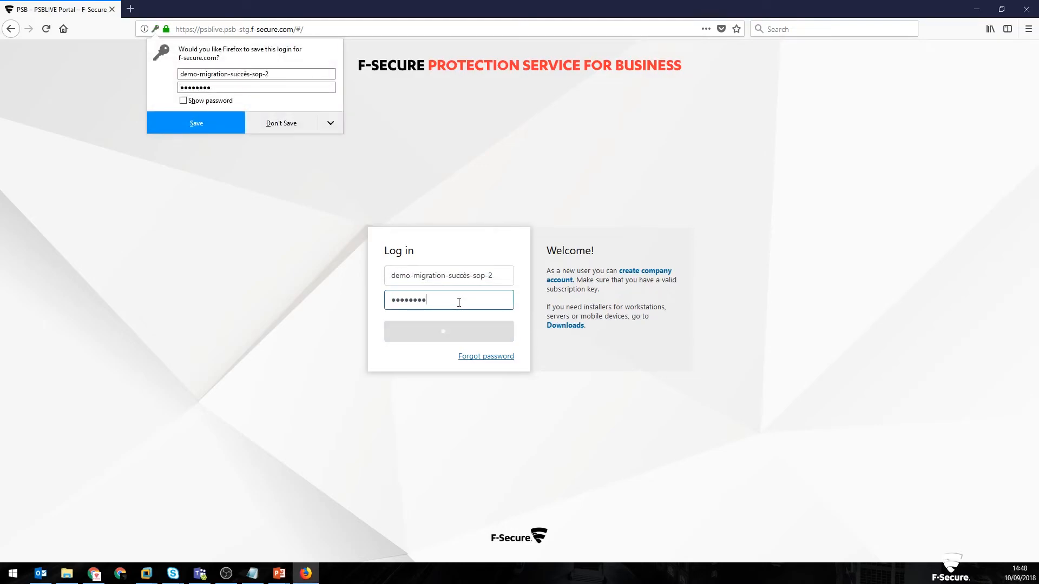
pyautogui.click(295, 130)
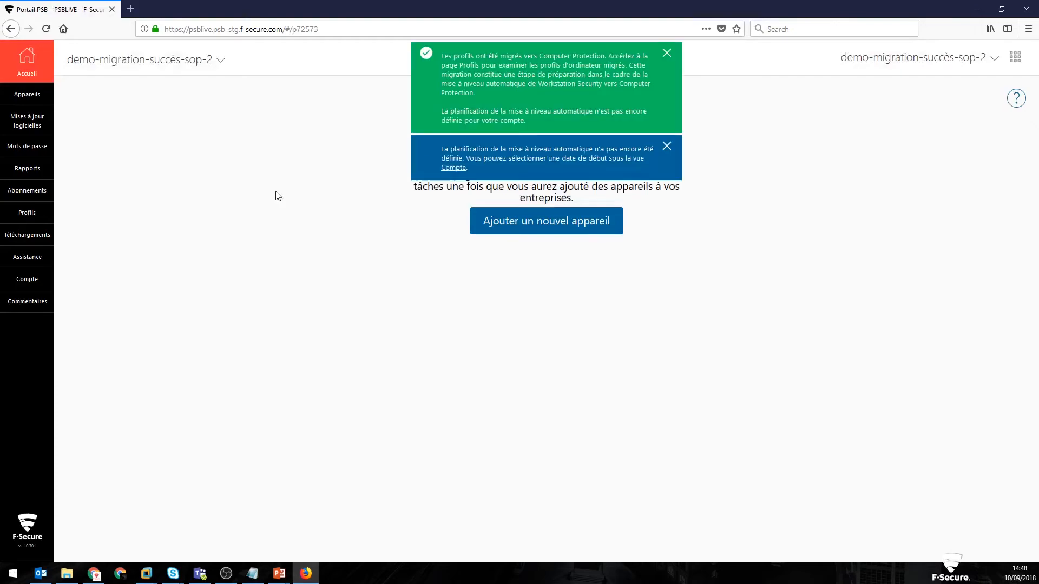
# Step: Dismiss the upgrade planning notification and view the account's automatic upgrade (Mise à niveau automatique) planning status
pyautogui.click(664, 145)
pyautogui.click(27, 298)
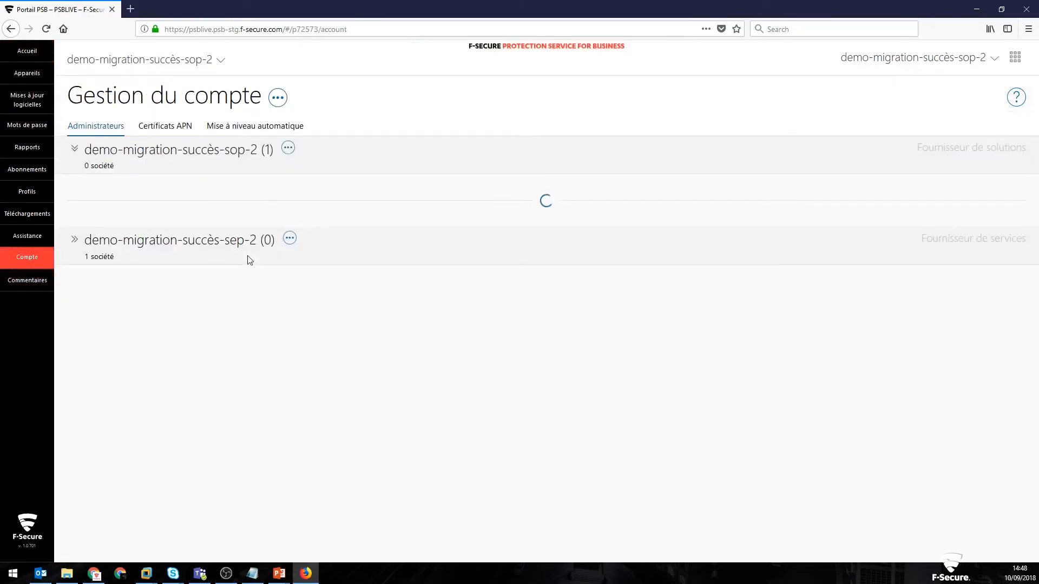
pyautogui.click(239, 130)
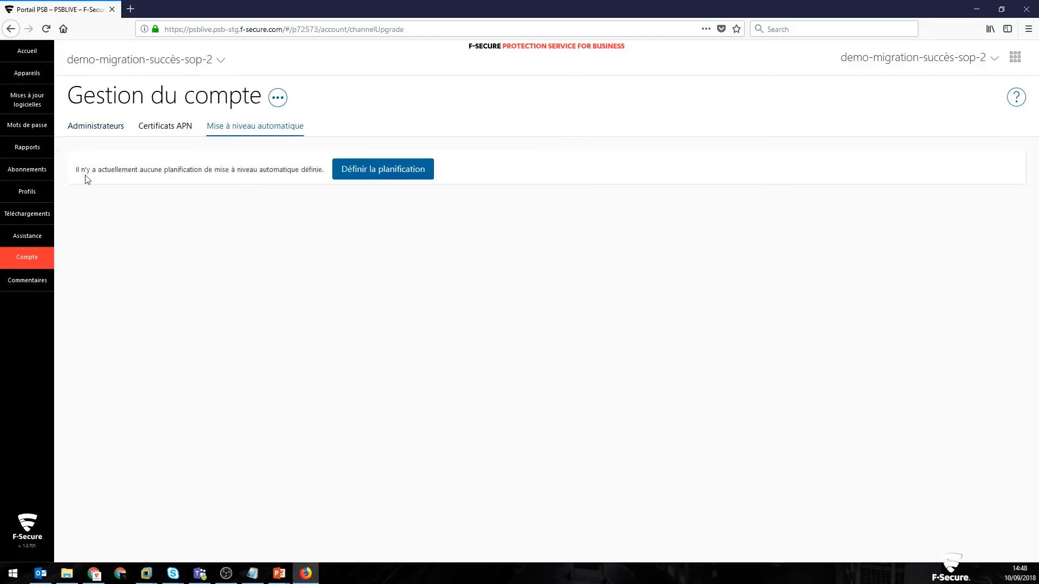
pyautogui.moveTo(76, 171); pyautogui.dragTo(284, 171)
pyautogui.click(323, 172)
# Step: Define the automatic upgrade schedule to start from 24/09/2018 and save it
pyautogui.click(427, 175)
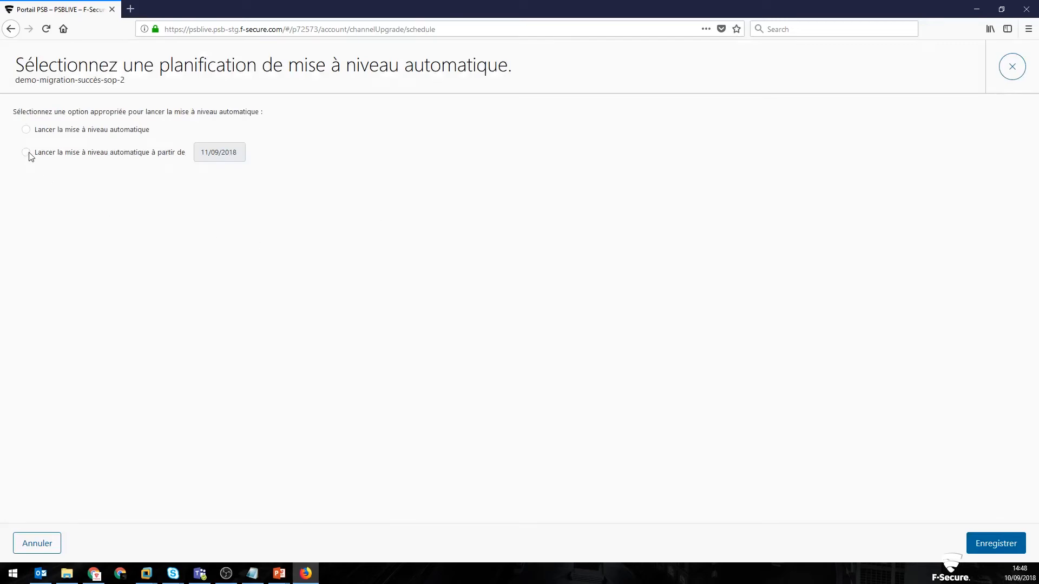
pyautogui.click(27, 154)
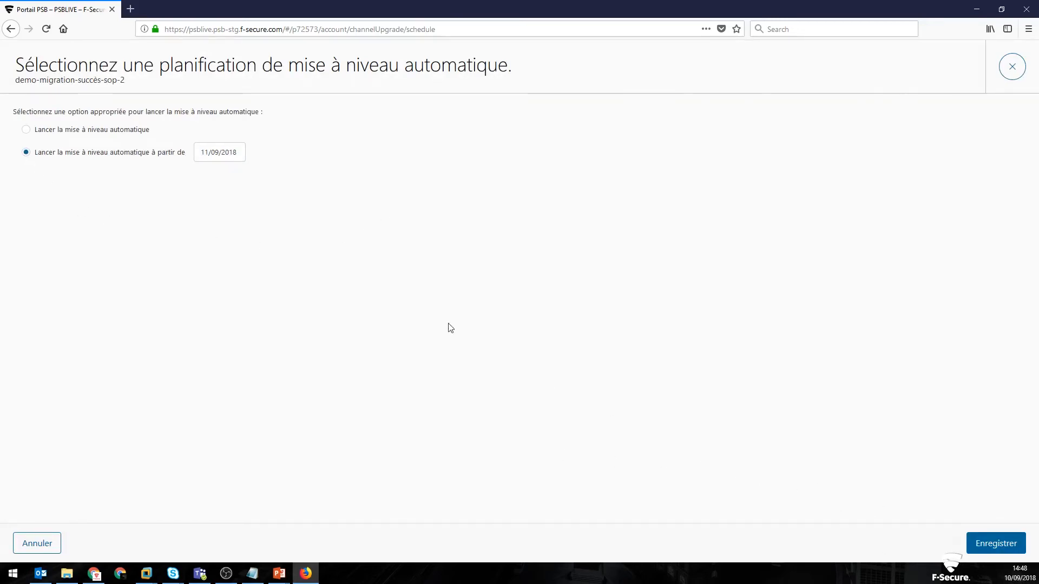
pyautogui.click(228, 153)
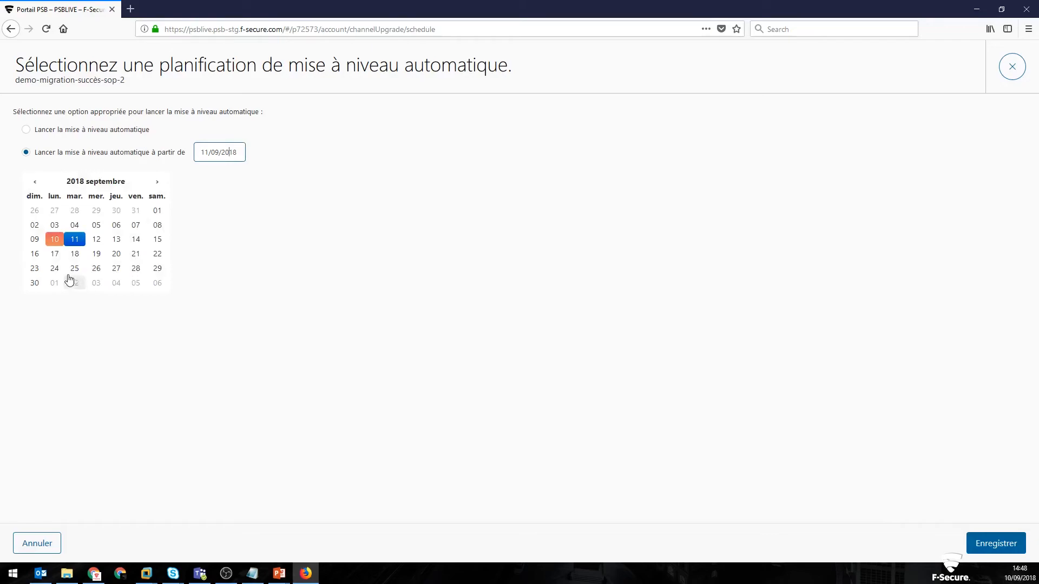
pyautogui.click(54, 269)
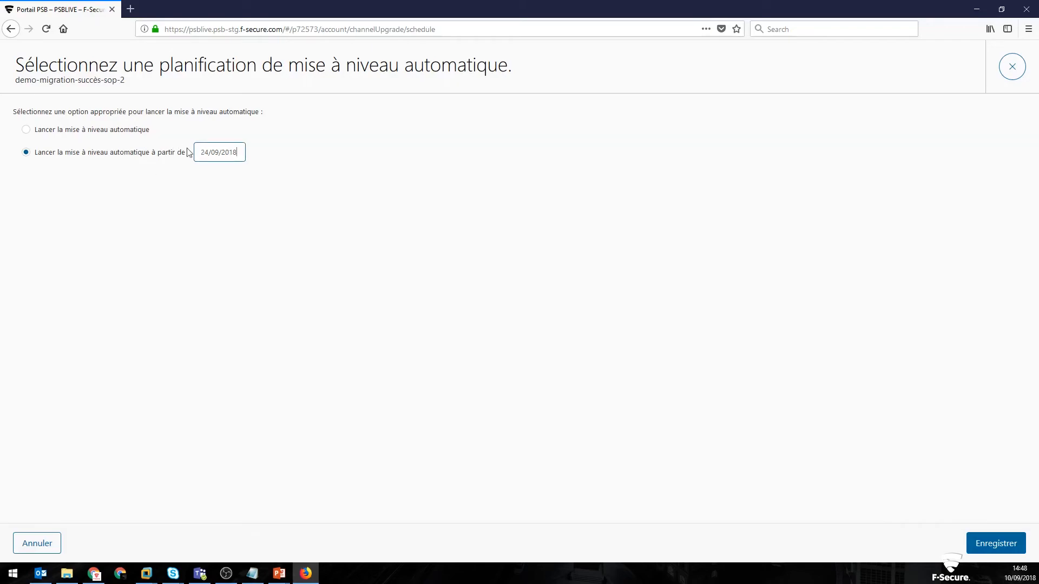
pyautogui.click(976, 544)
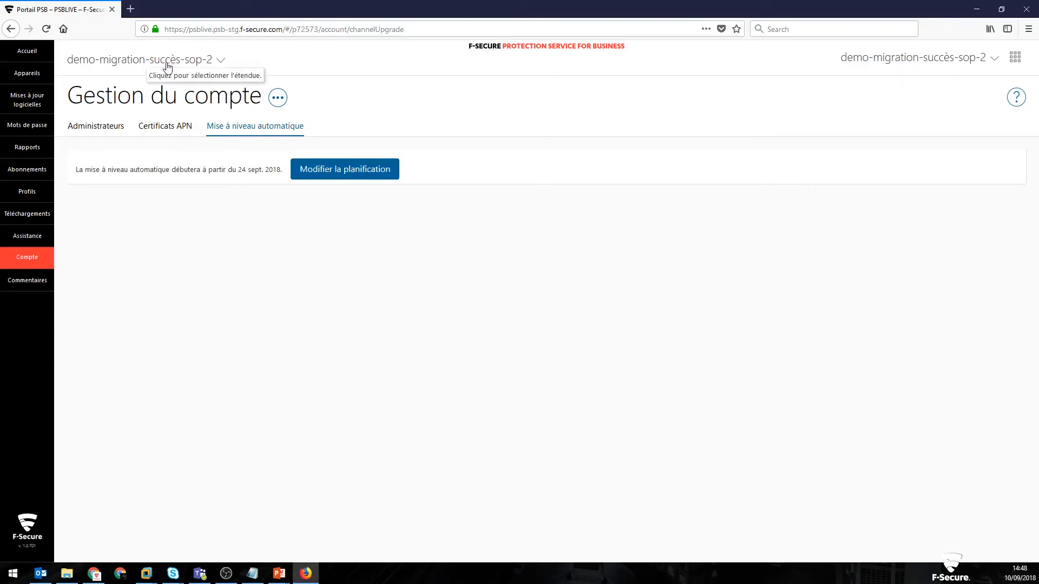
# Step: Change the account scope to the company demo-migration-succès-entreprise-2 to view its automatic upgrade planning
pyautogui.click(165, 61)
pyautogui.click(160, 160)
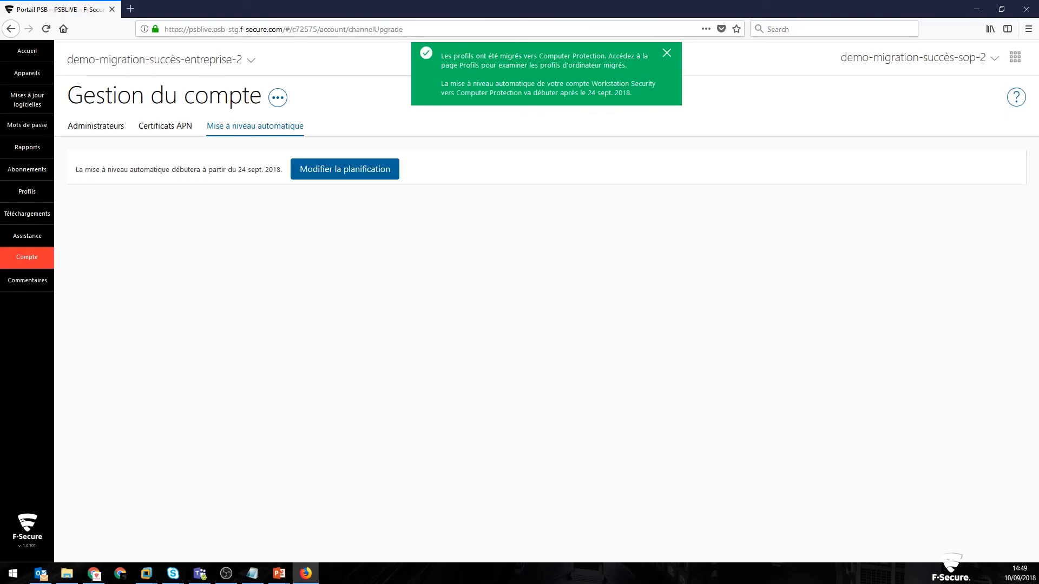
pyautogui.hotkey('alt', 'Tab')
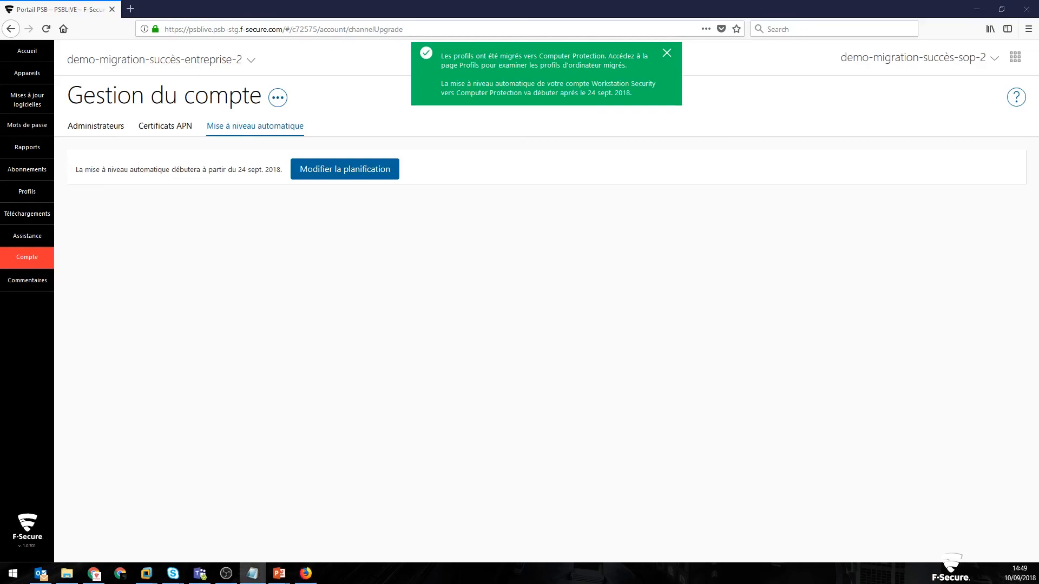